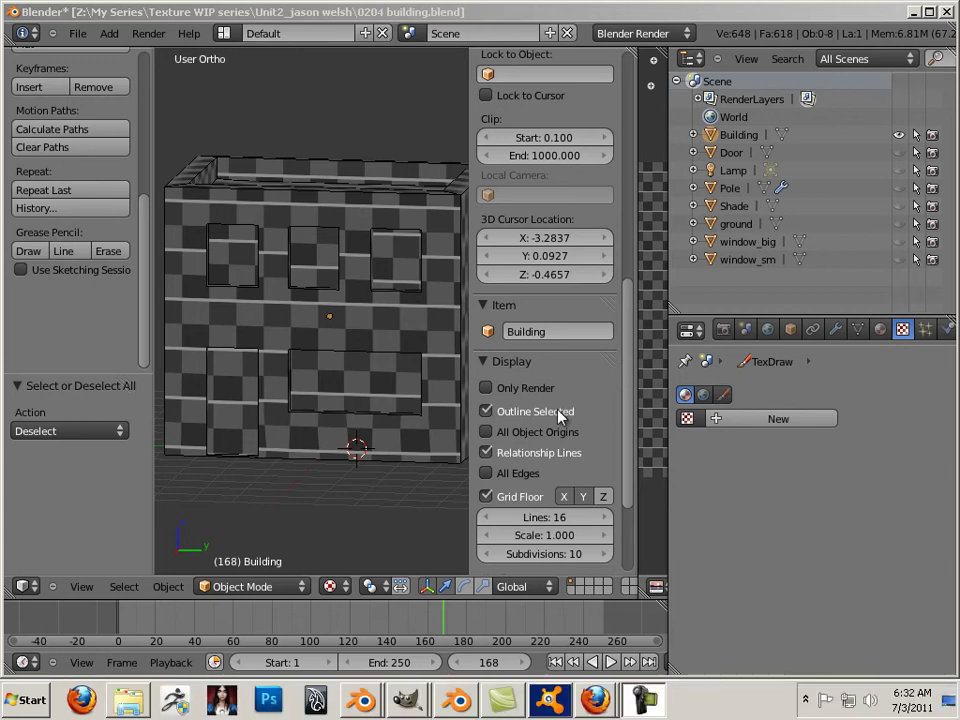
- Hide the sidebar, select Building and give it a new material named 'Brick'
key(n)
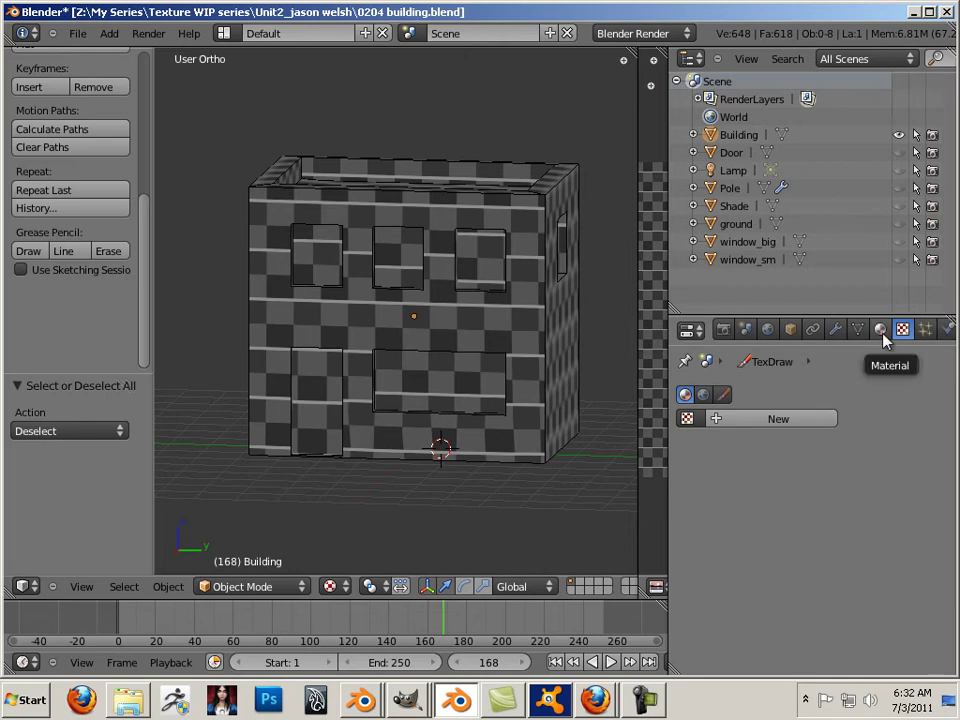
right_click(565, 345)
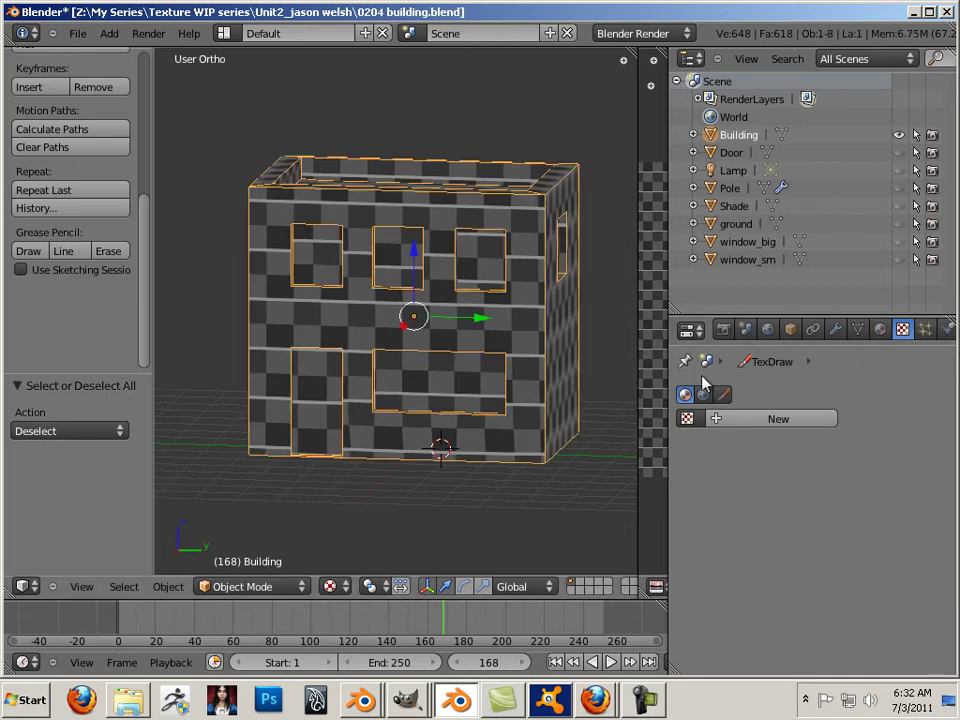
click(880, 331)
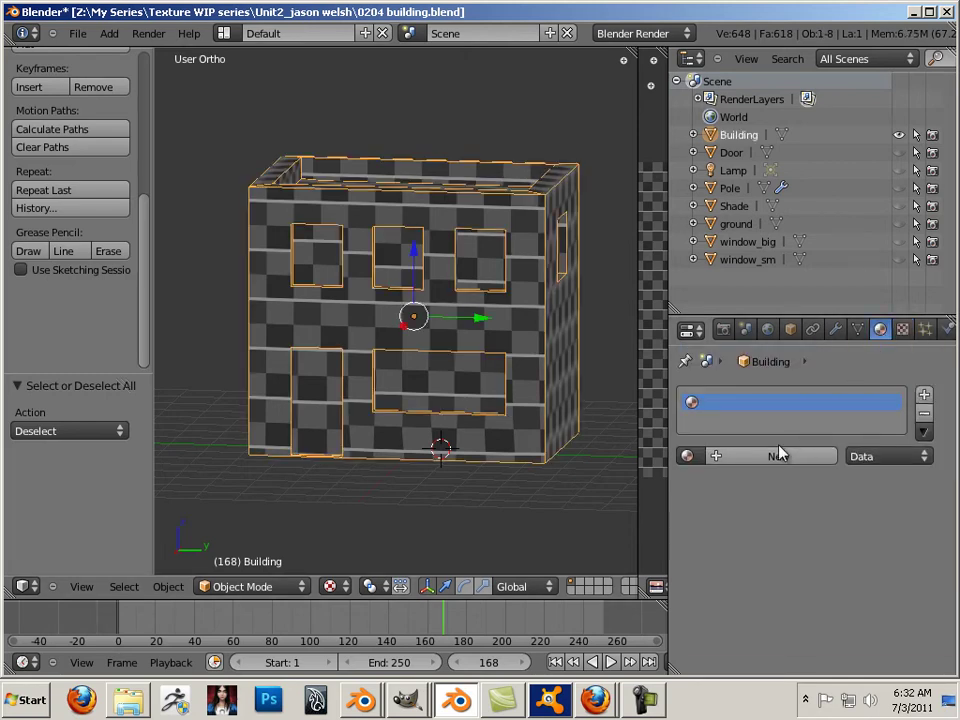
click(777, 457)
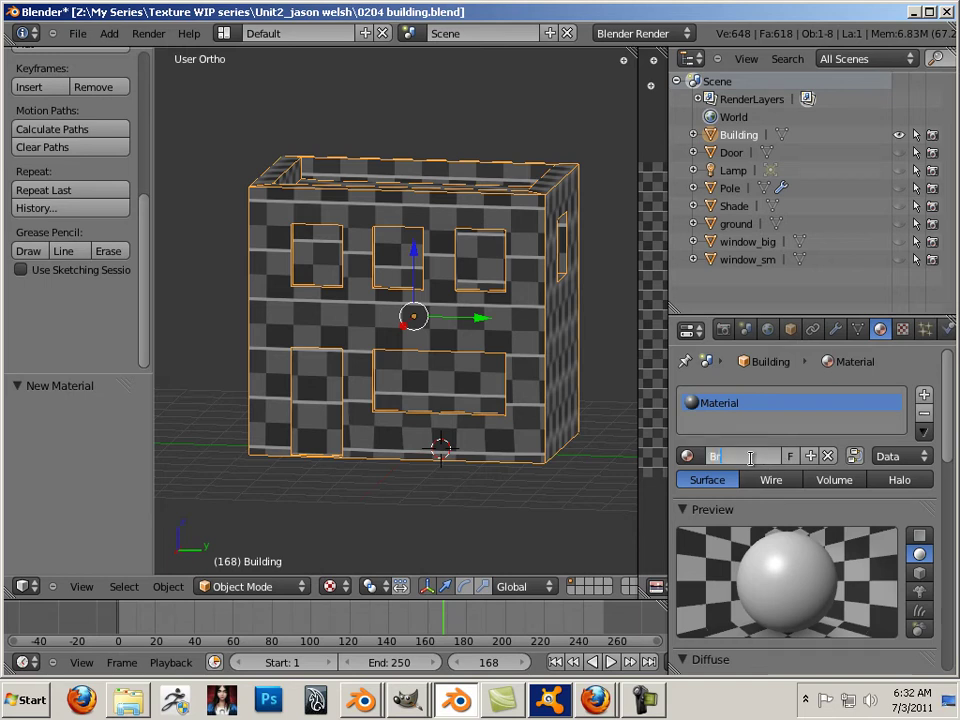
text(Brick)
key(Return)
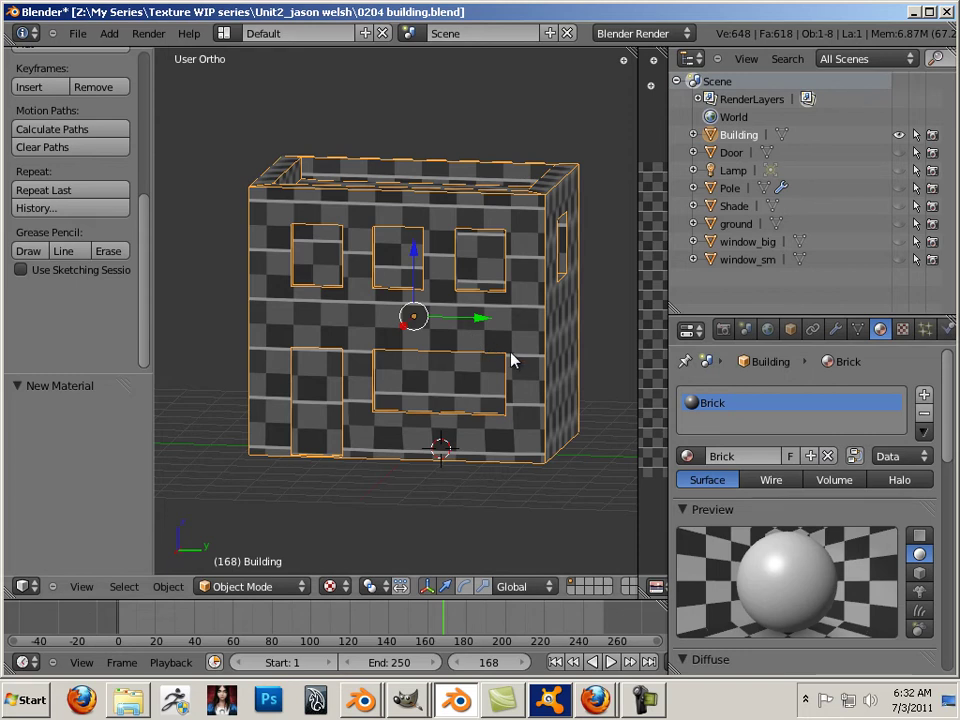
- In Edit Mode, select all faces of Building and assign the Brick material
key(a)
key(a)
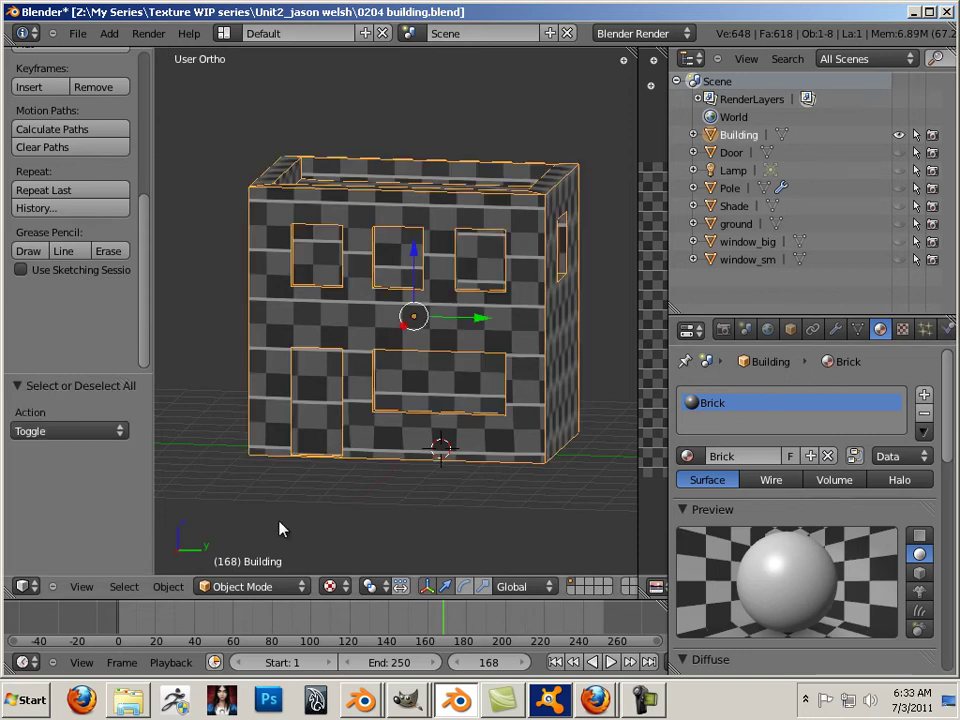
click(252, 593)
click(258, 550)
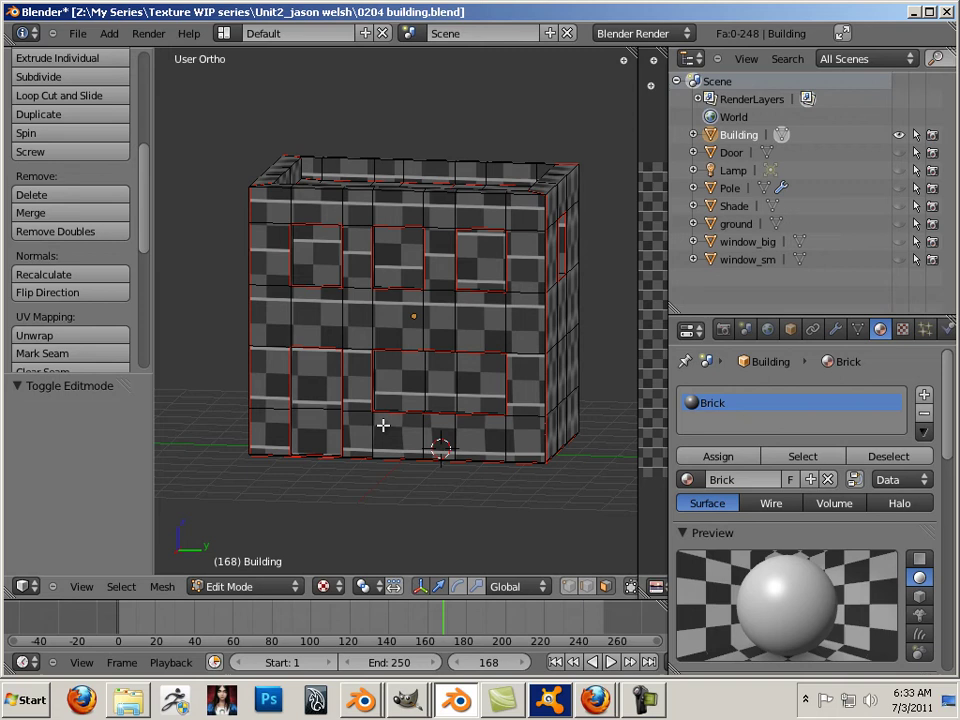
key(a)
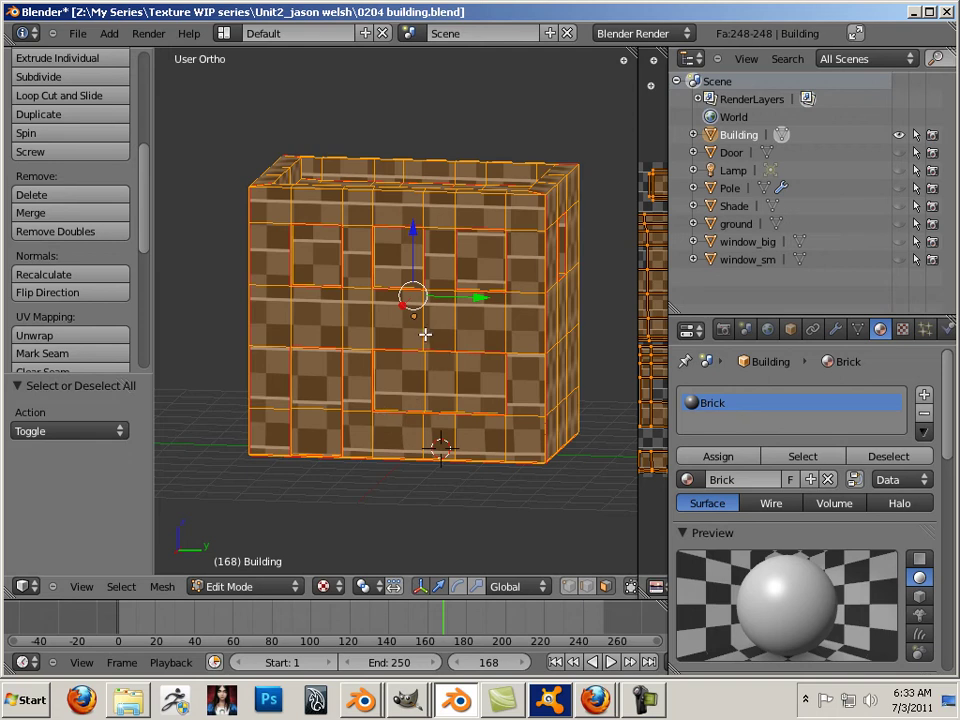
click(716, 458)
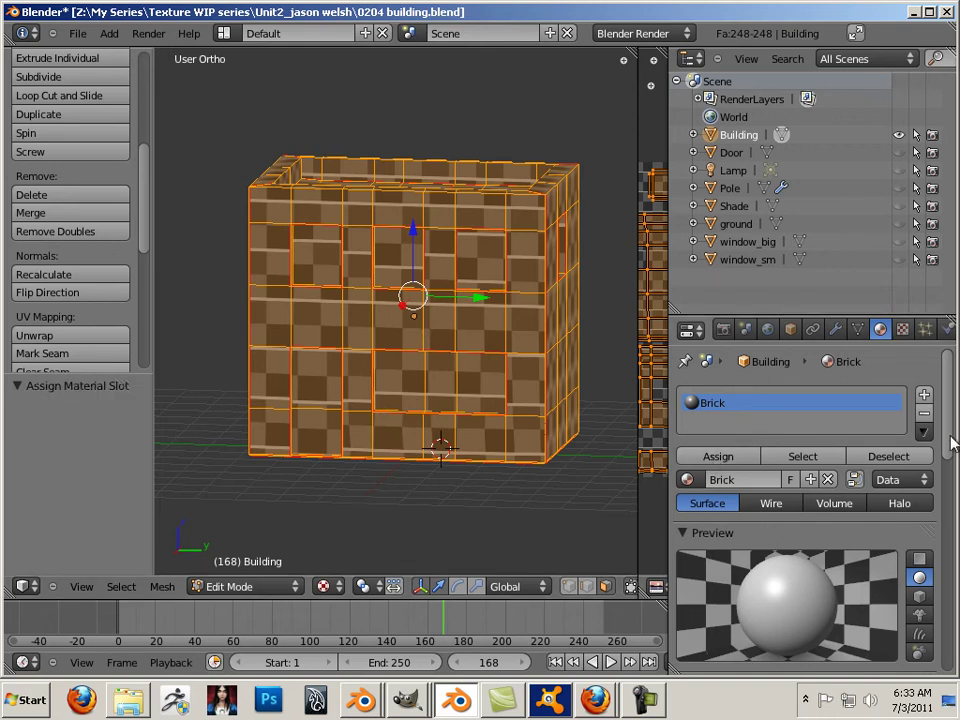
- Lower the Brick material's specular intensity to 0
scroll(950, 495, down, 3)
scroll(955, 490, down, 2)
scroll(950, 490, down, 2)
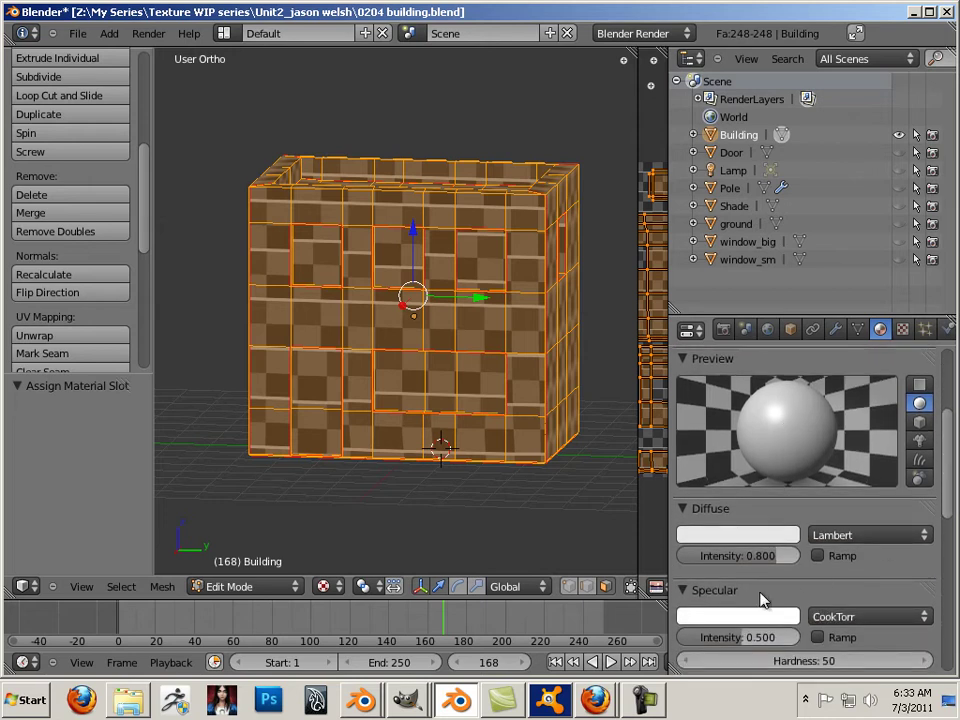
drag(761, 638, 671, 637)
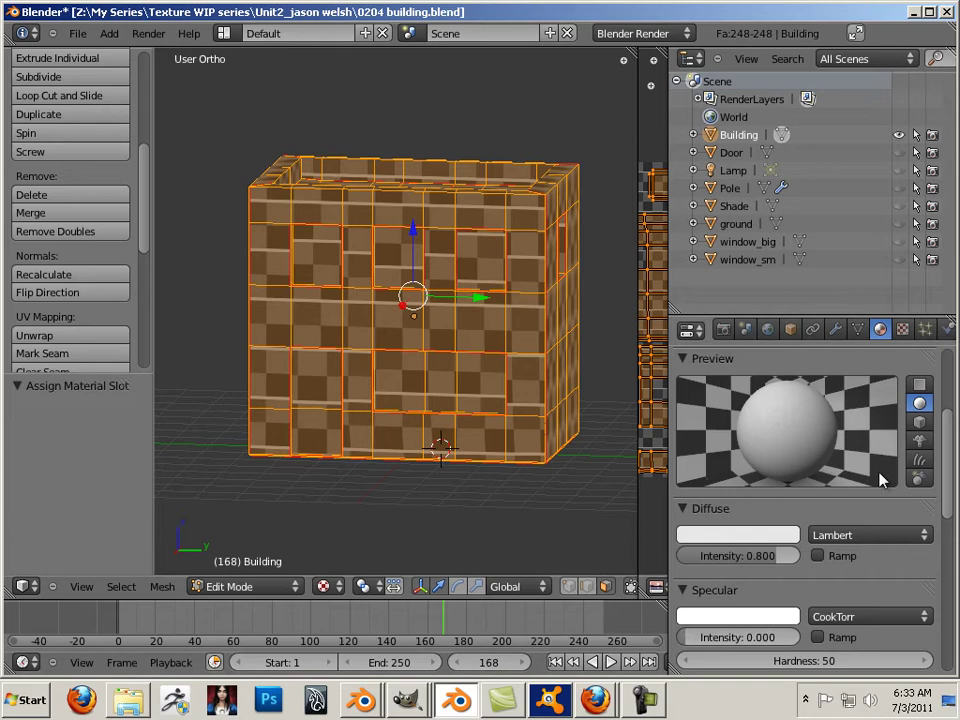
scroll(955, 492, up, 5)
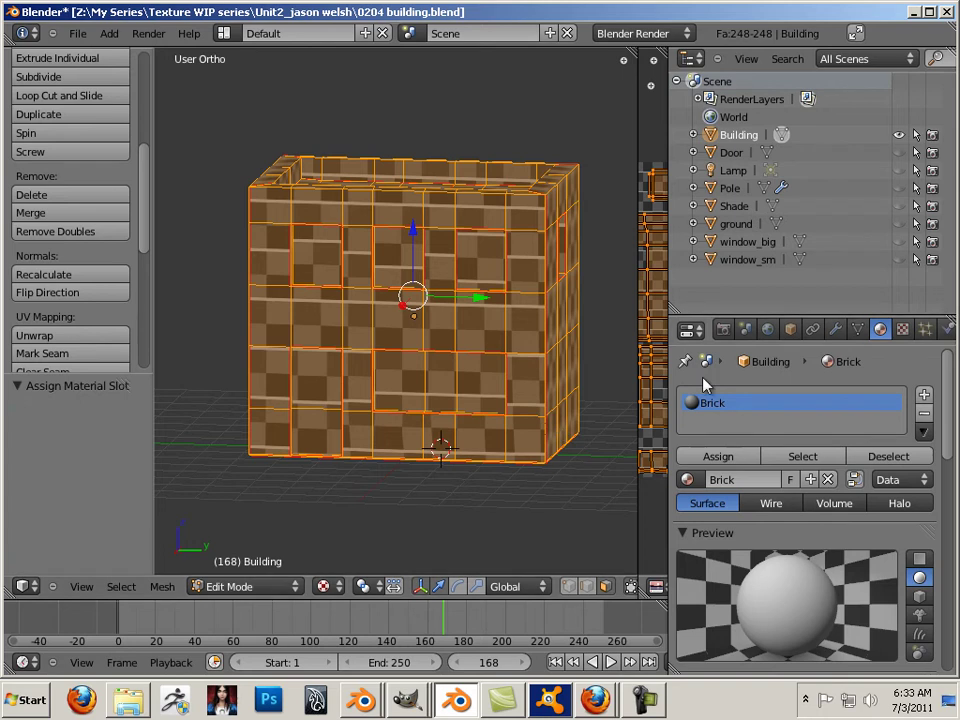
- Add a new Image or Movie texture to Brick and load brick_cm.tga into it
click(903, 331)
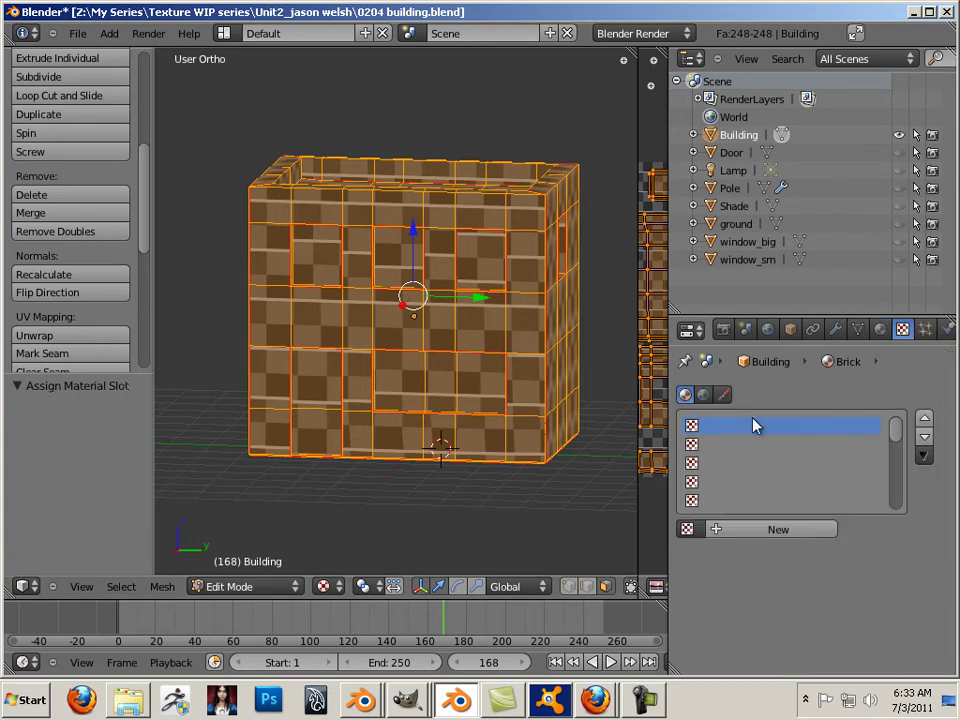
click(759, 534)
click(782, 555)
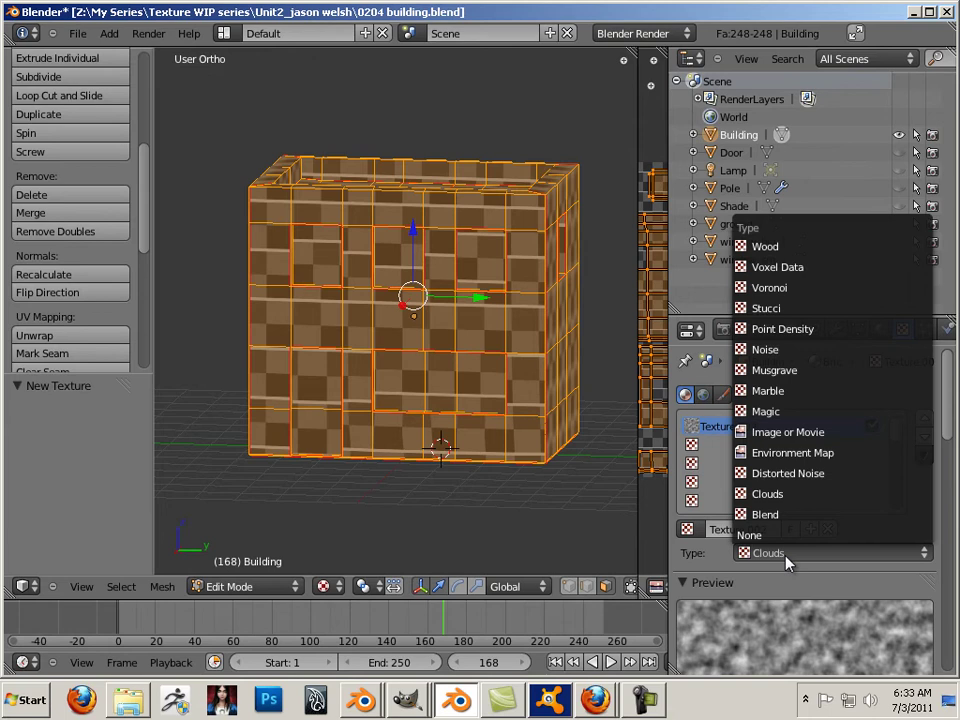
click(800, 440)
drag(947, 415, 945, 465)
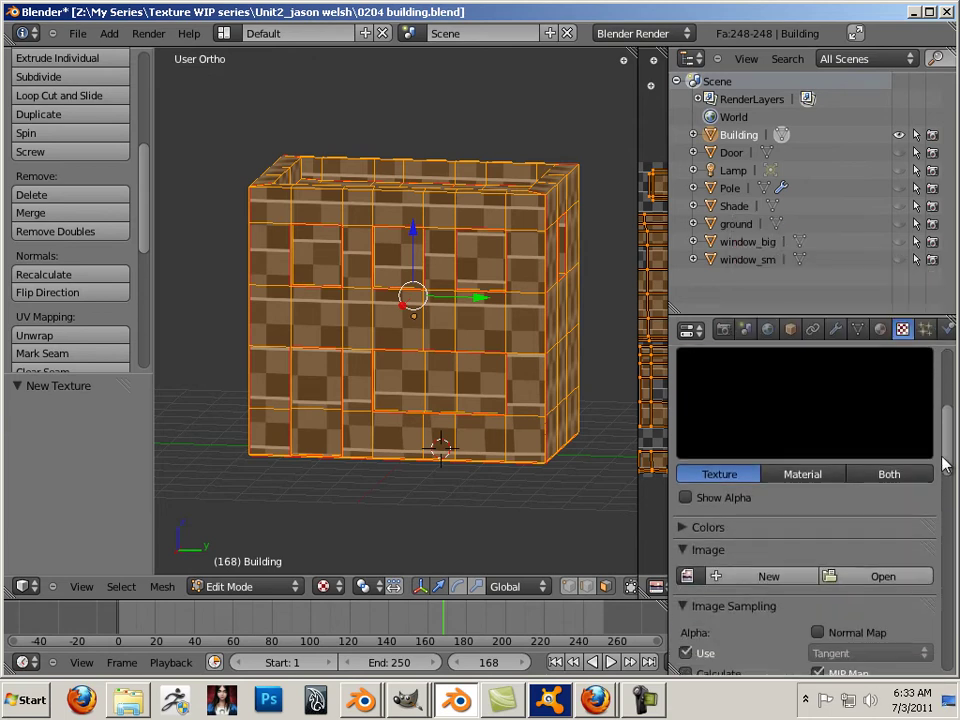
scroll(945, 465, down, 1)
scroll(945, 465, down, 2)
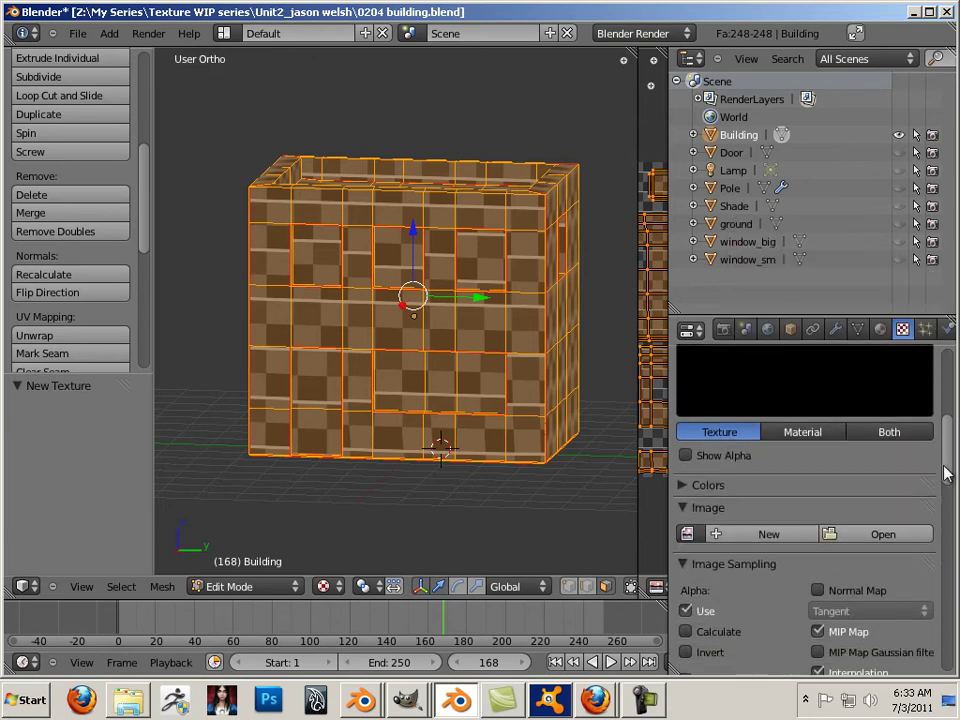
click(897, 527)
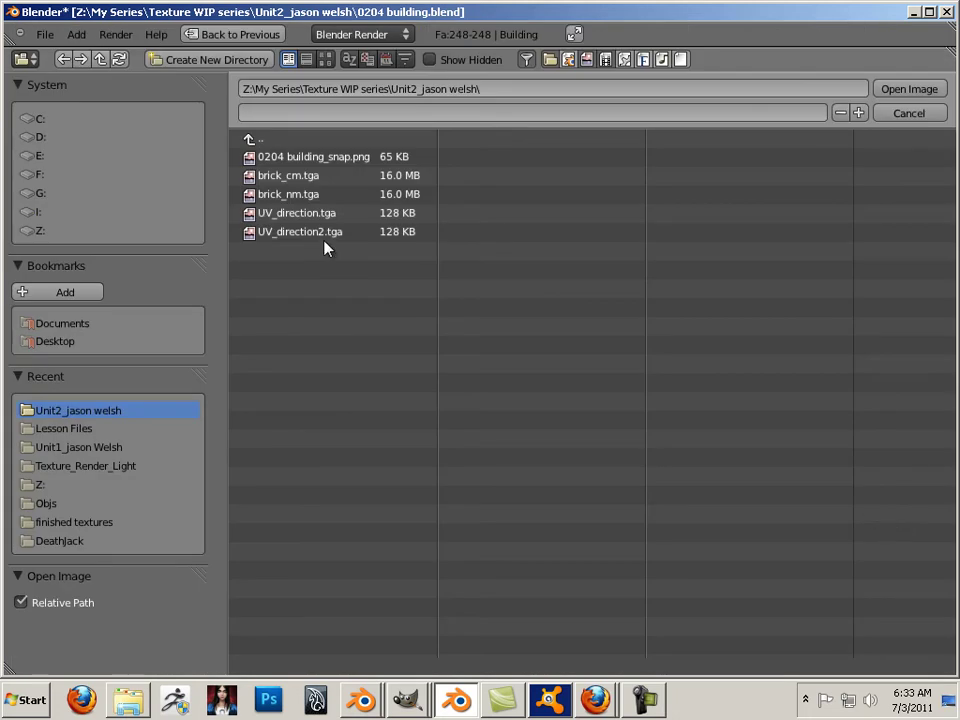
click(311, 185)
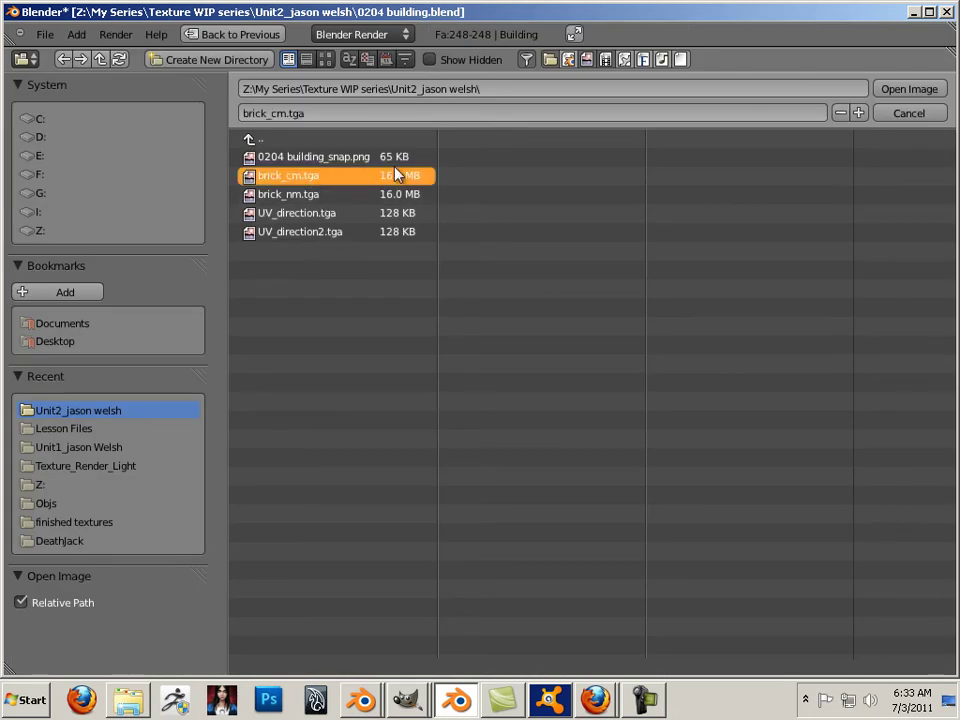
click(895, 92)
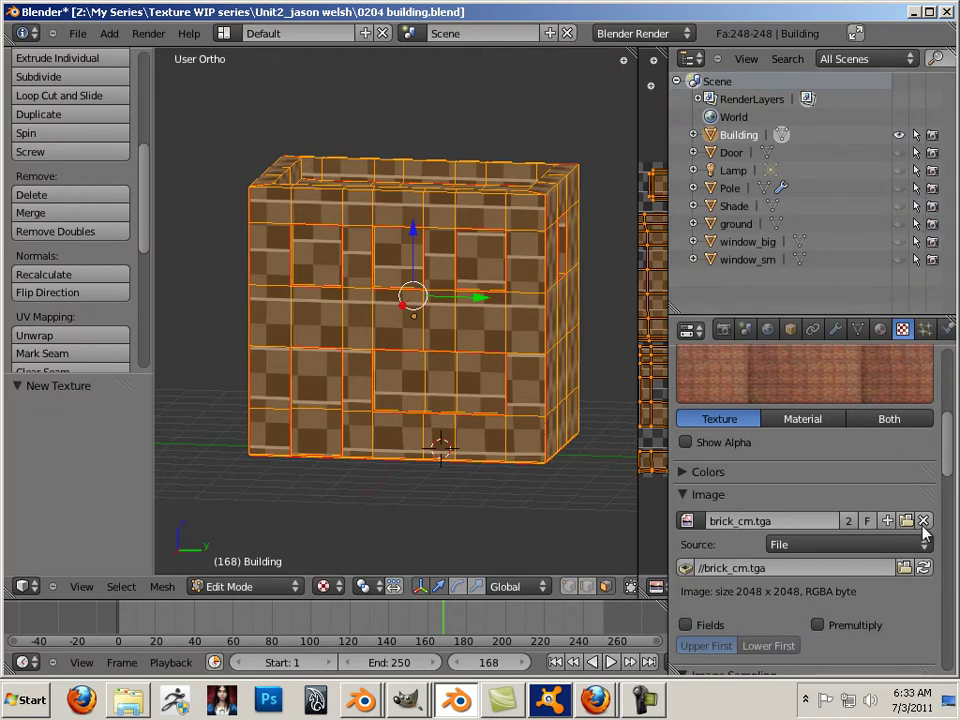
- Change the brick_cm.tga texture's mapping coordinates from Generated to UV
scroll(945, 410, down, 5)
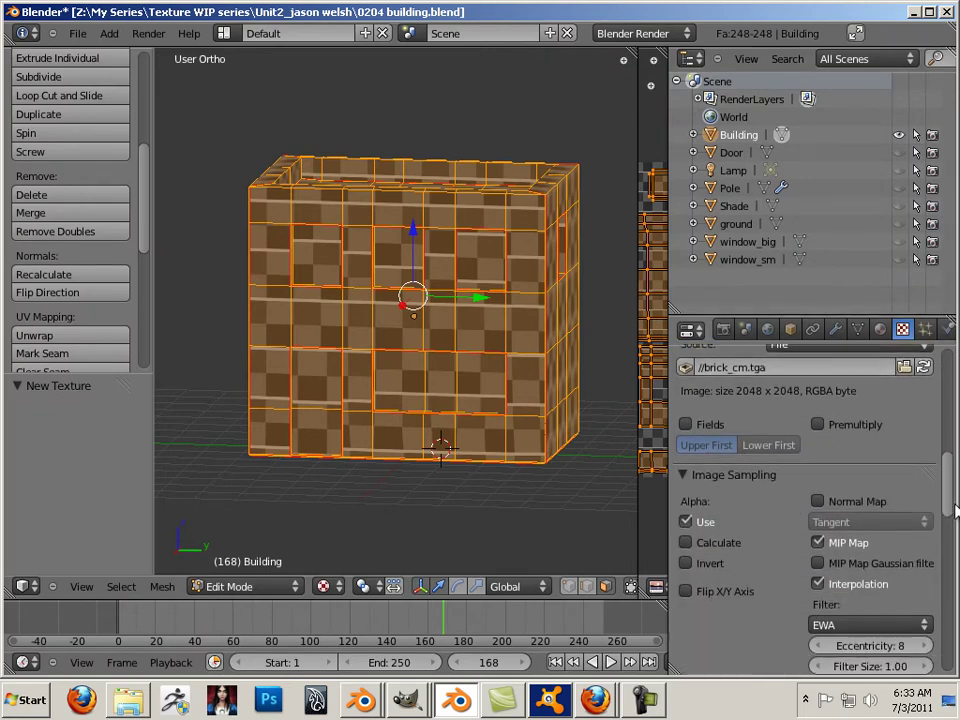
scroll(945, 510, down, 3)
scroll(945, 510, up, 3)
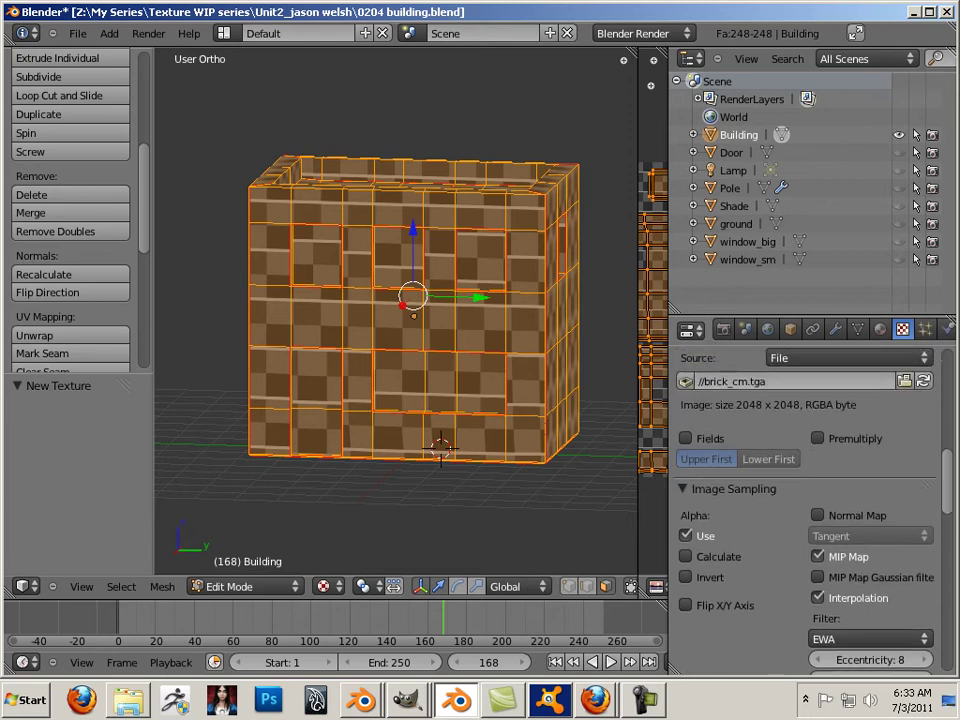
scroll(810, 500, up, 6)
scroll(810, 500, down, 2)
scroll(810, 500, down, 8)
scroll(810, 500, down, 3)
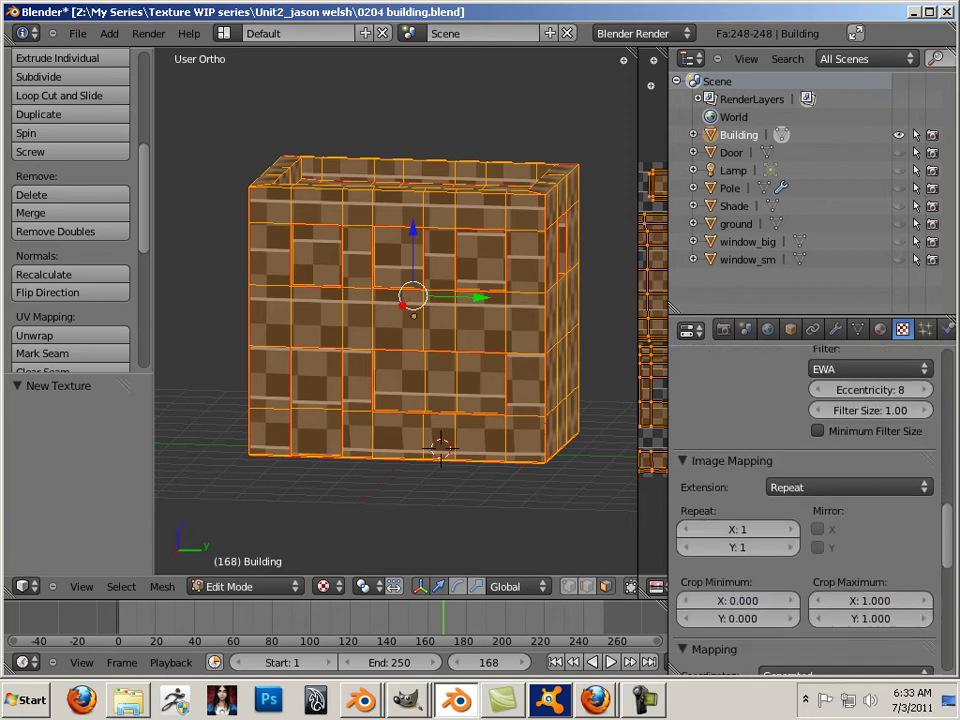
scroll(810, 500, down, 3)
scroll(810, 500, down, 1)
scroll(810, 500, down, 1)
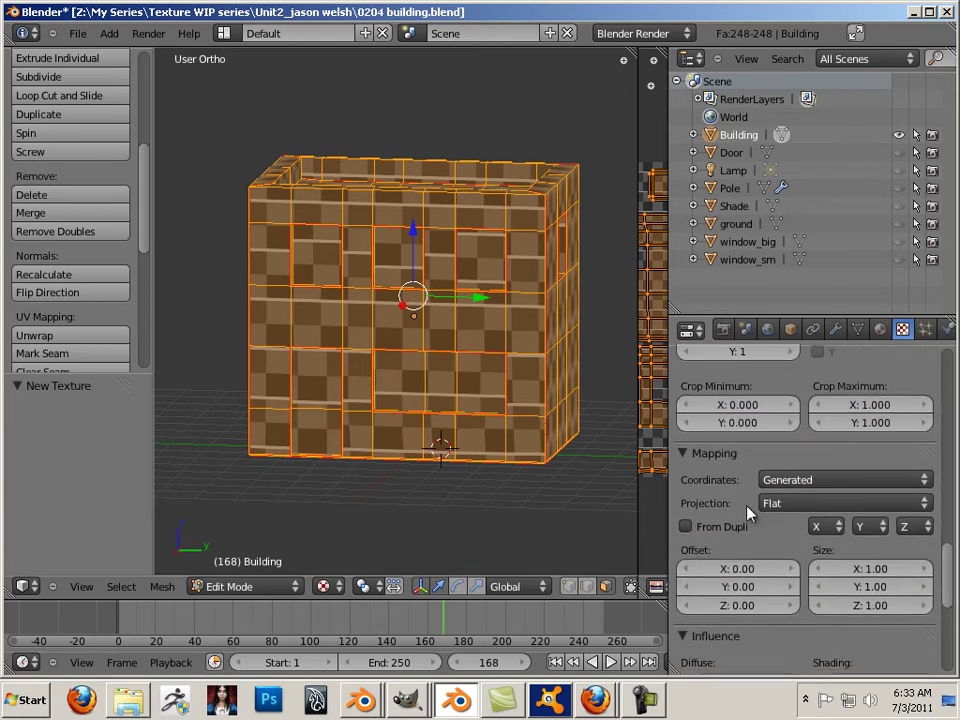
click(803, 481)
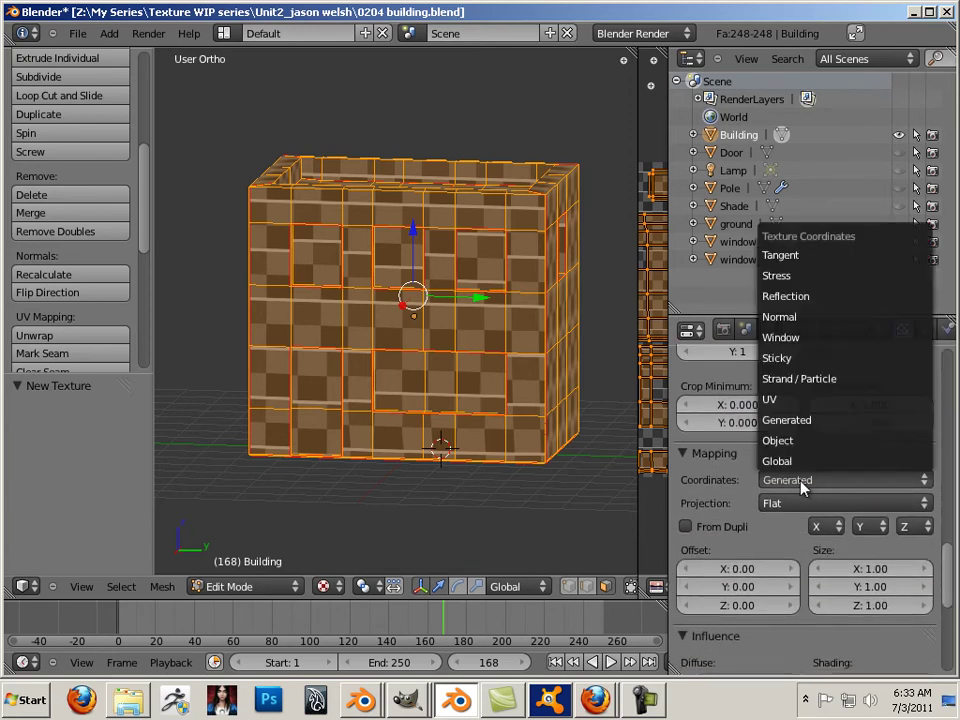
click(790, 400)
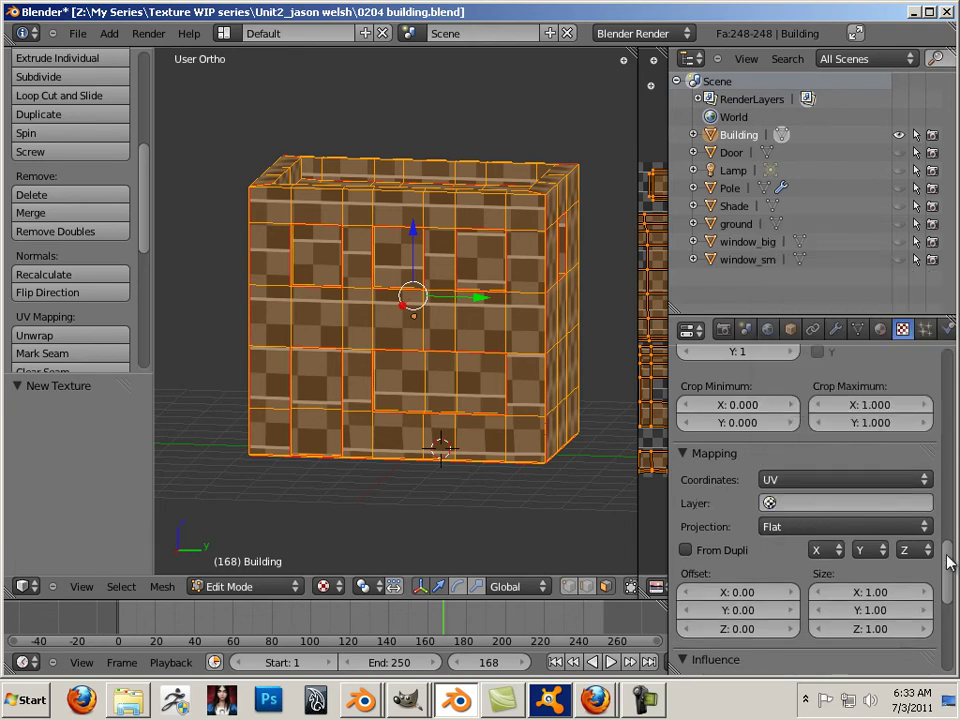
scroll(948, 565, down, 4)
scroll(948, 565, down, 3)
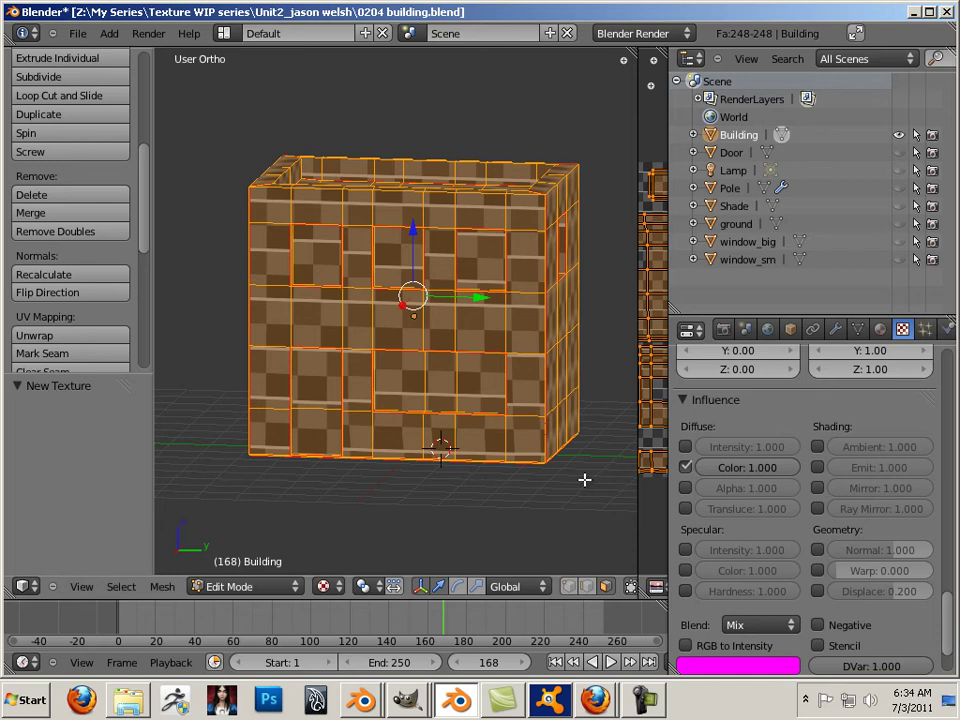
- Deselect all faces and set the viewport's texture shading to GLSL
key(a)
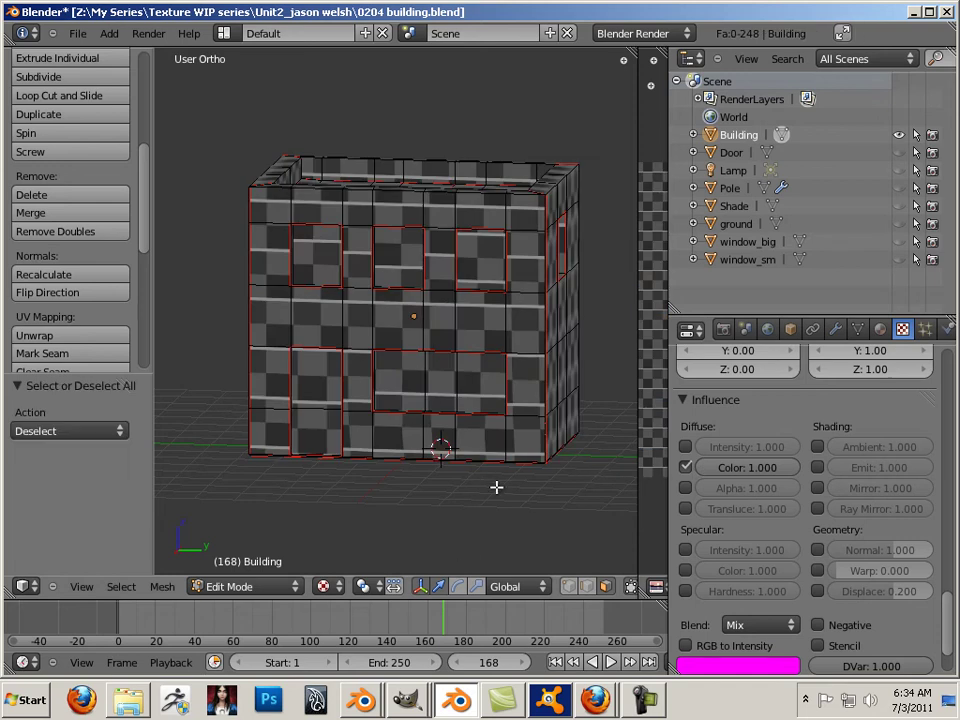
key(n)
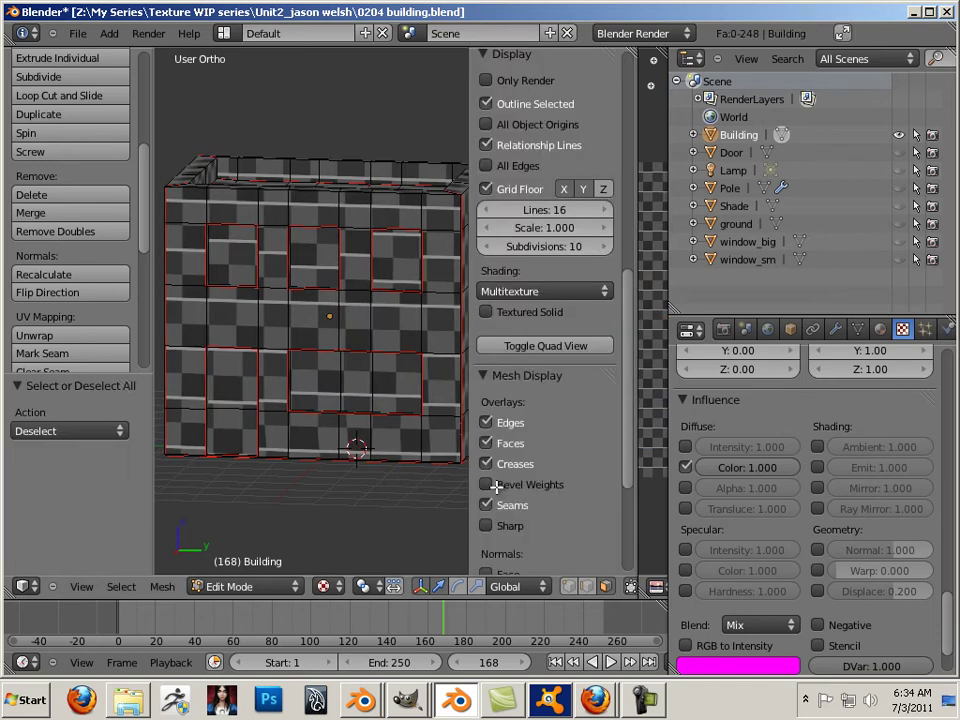
click(542, 293)
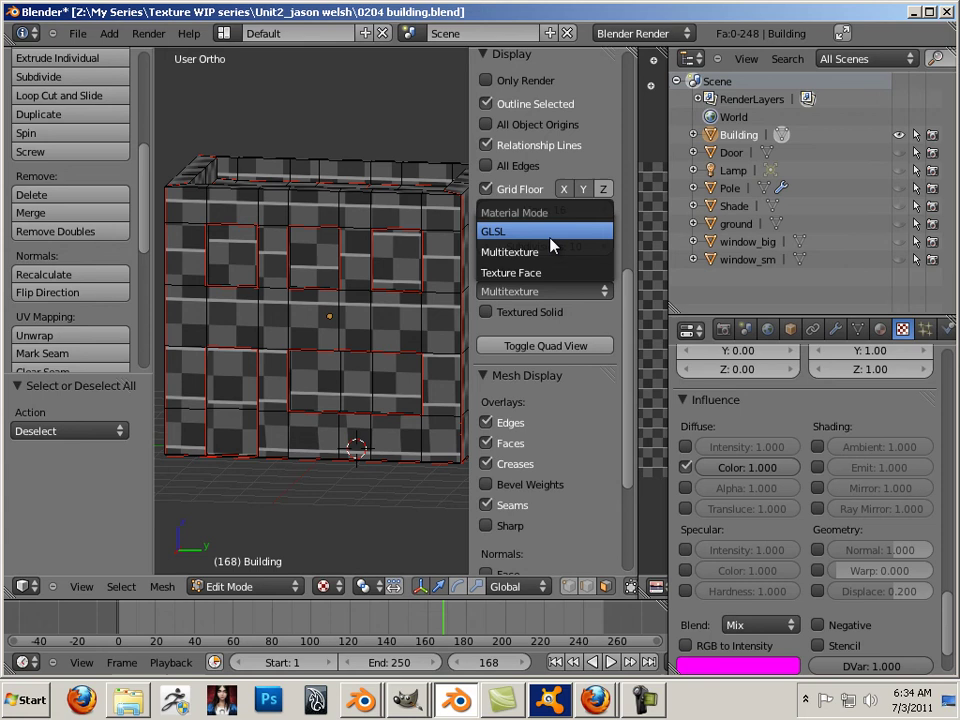
click(552, 245)
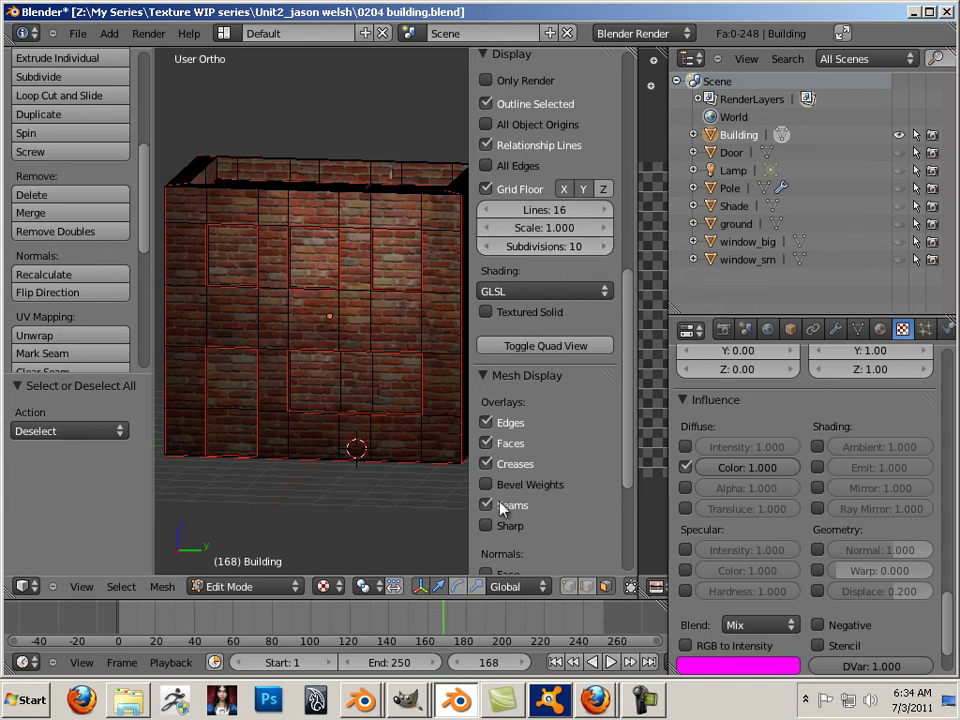
key(n)
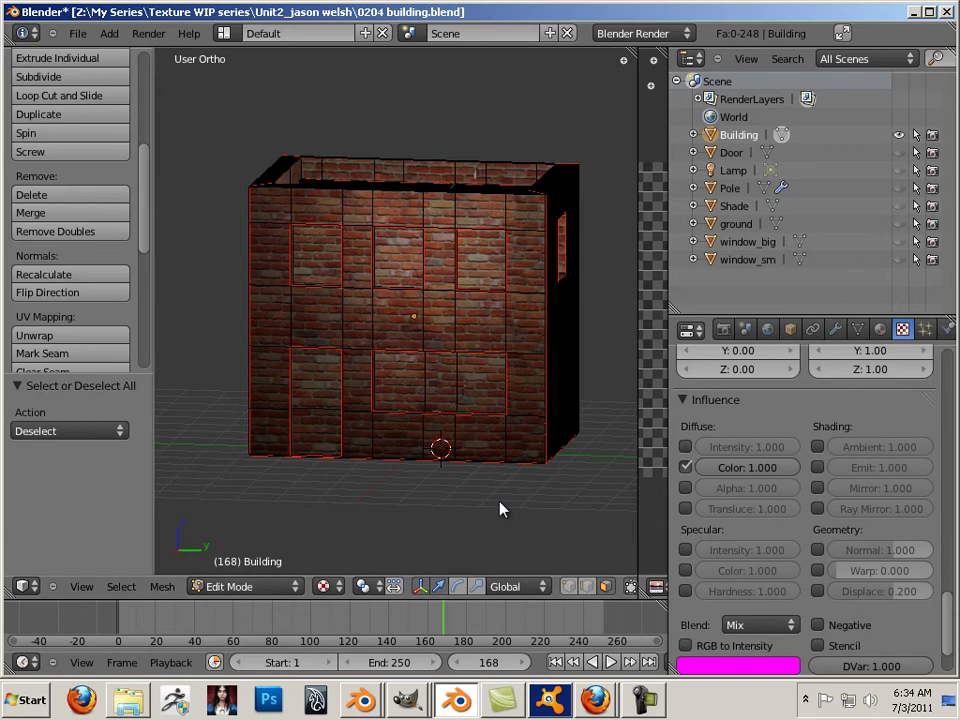
- Toggle solid and textured shading with Alt+Z, then zoom to check the brick preview
key(alt+z)
key(alt+z)
key(alt+z)
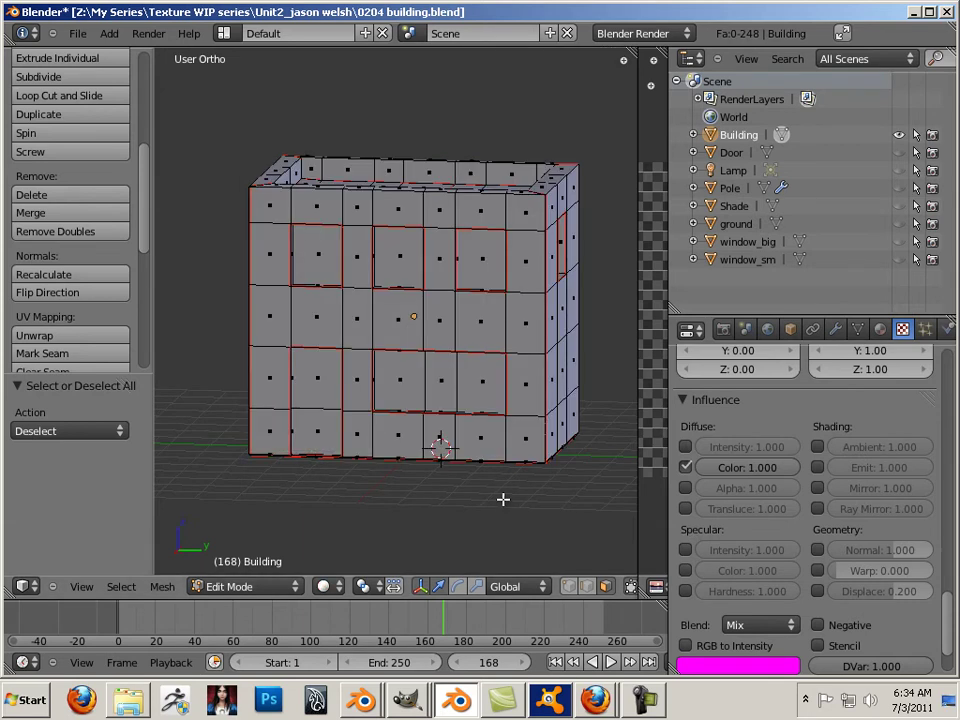
key(alt+z)
key(alt+z)
key(alt+z)
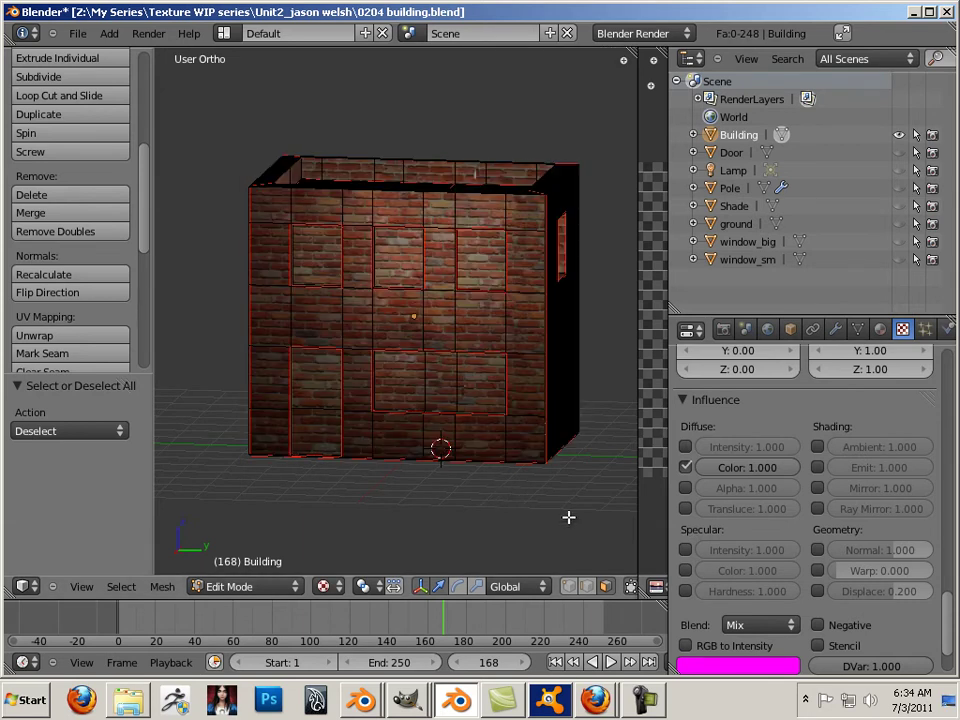
scroll(568, 517, up, 1)
scroll(525, 527, up, 3)
scroll(510, 490, up, 2)
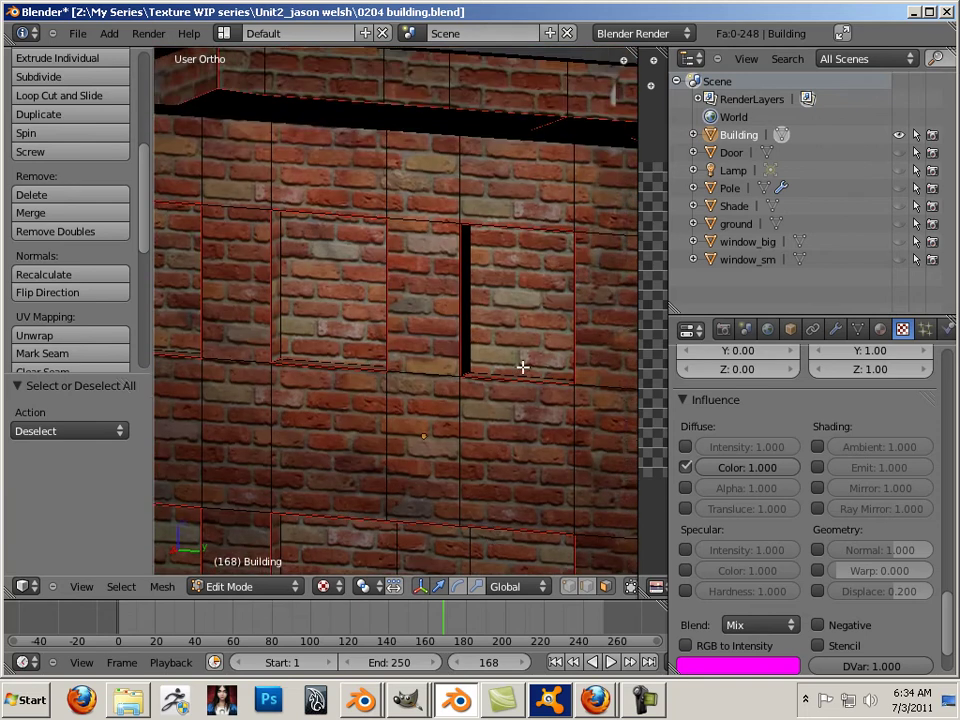
scroll(510, 400, down, 2)
scroll(530, 370, down, 3)
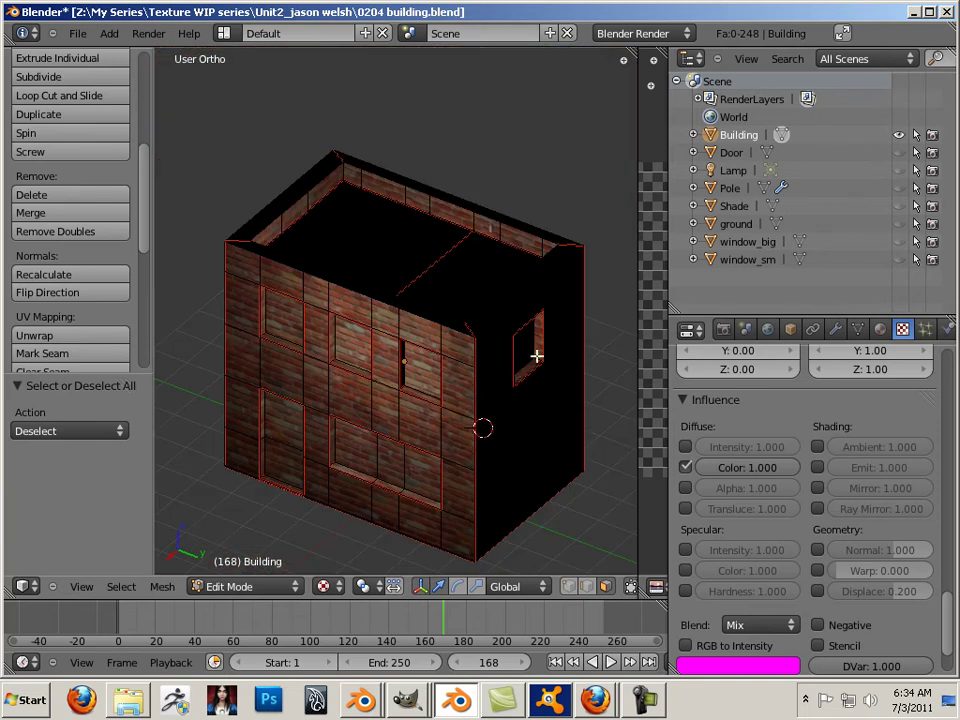
- Change the Lamp to a Sun lamp and orbit and zoom to inspect the bricks
click(731, 172)
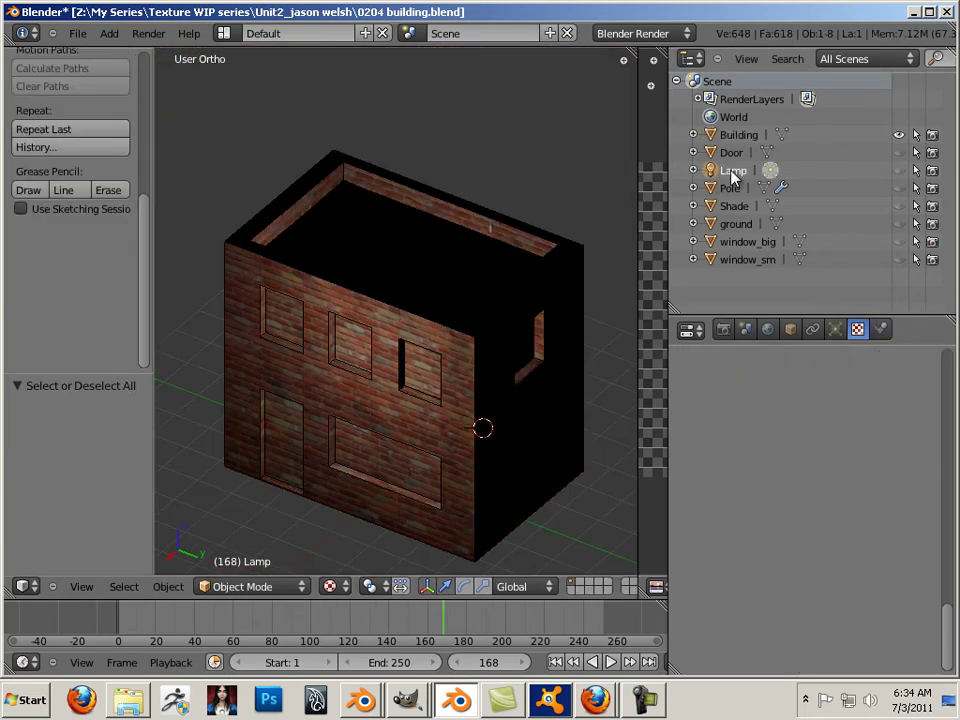
click(836, 330)
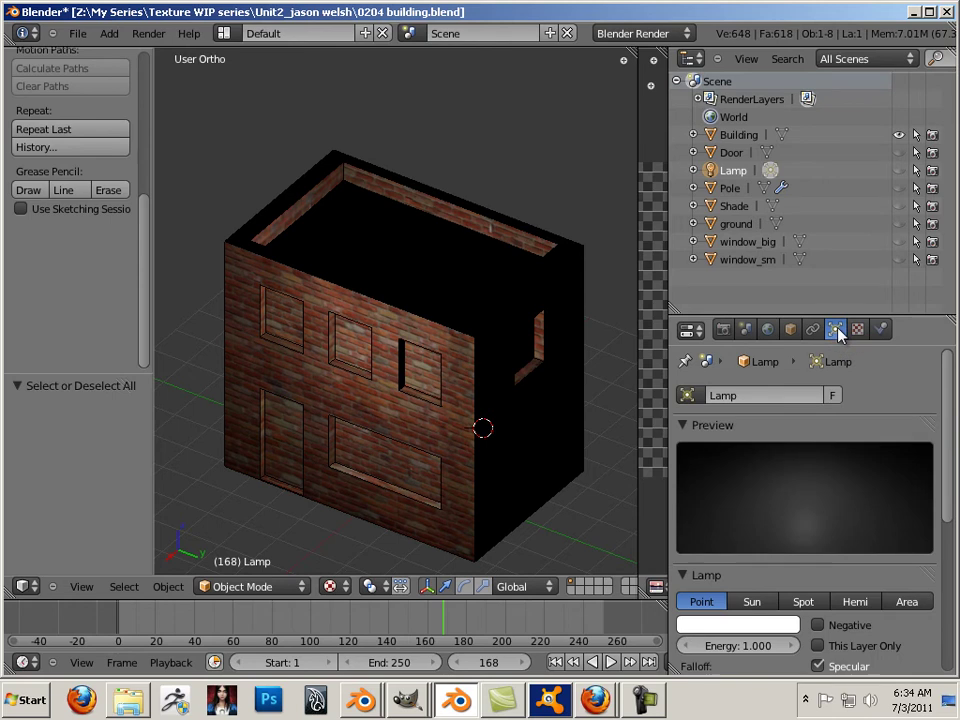
click(762, 603)
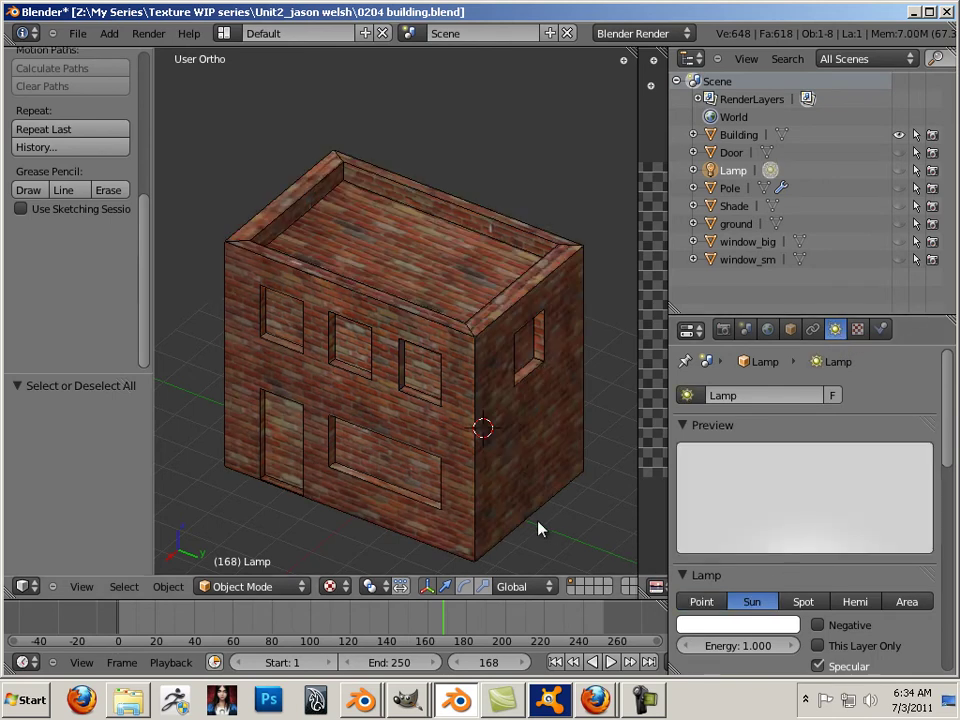
mouse_move(538, 527)
middle_down()
mouse_move(587, 418)
mouse_move(585, 493)
mouse_move(388, 525)
mouse_move(542, 459)
mouse_move(467, 418)
mouse_move(501, 439)
mouse_move(476, 403)
mouse_move(492, 425)
mouse_move(485, 438)
middle_up()
scroll(467, 418, up, 5)
scroll(480, 405, up, 3)
scroll(467, 407, down, 4)
scroll(462, 407, down, 1)
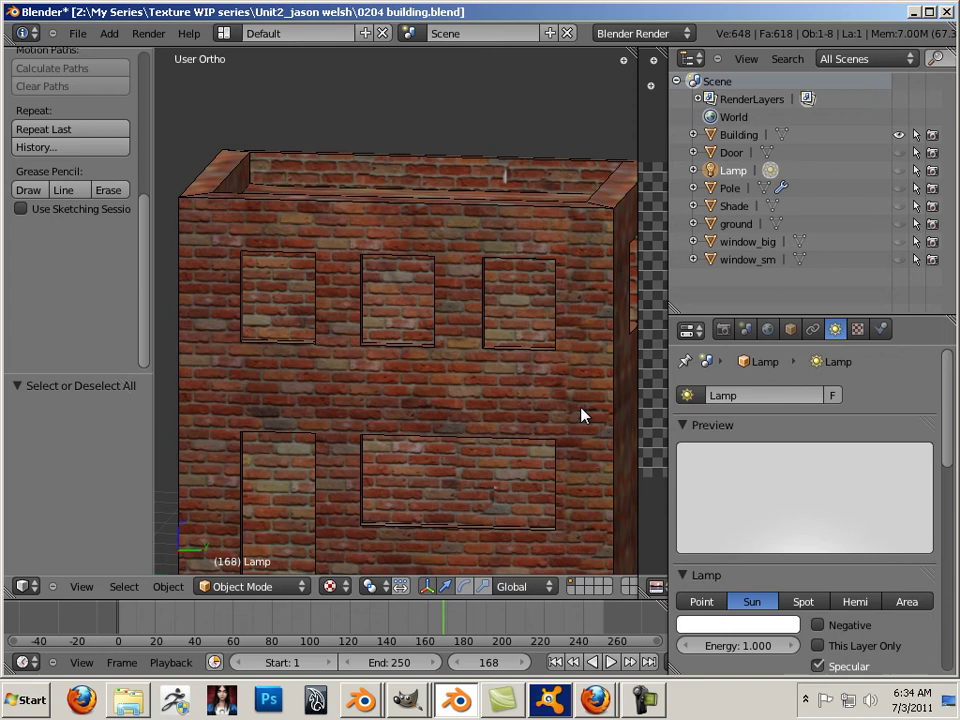
scroll(534, 388, up, 3)
scroll(529, 390, up, 2)
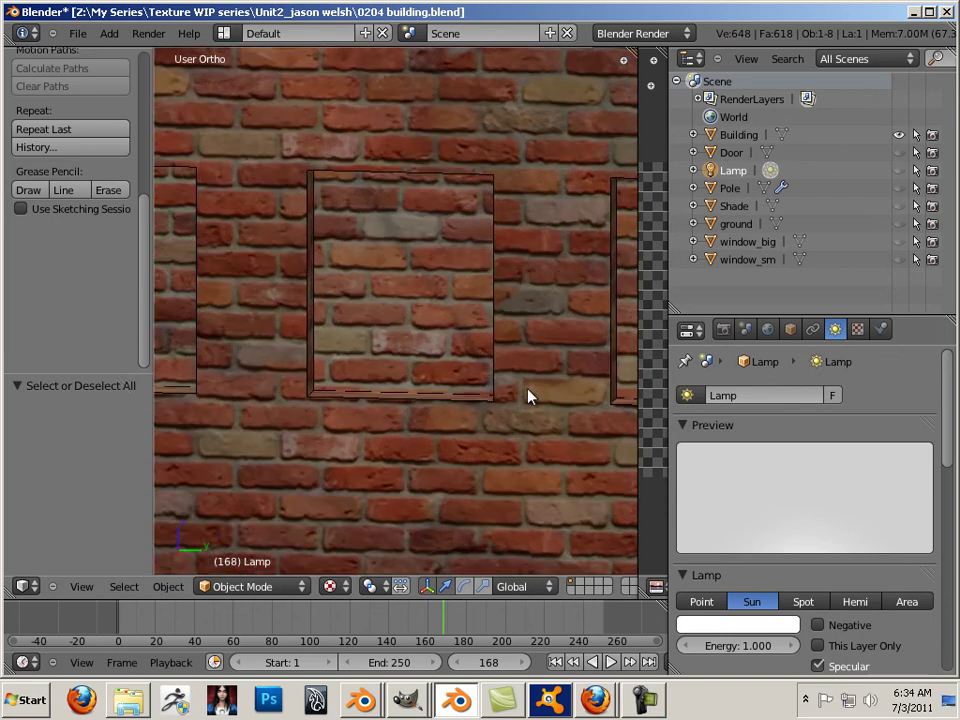
- Create a new Image or Movie texture in Building's empty second texture slot
middle_drag(529, 396, 469, 384)
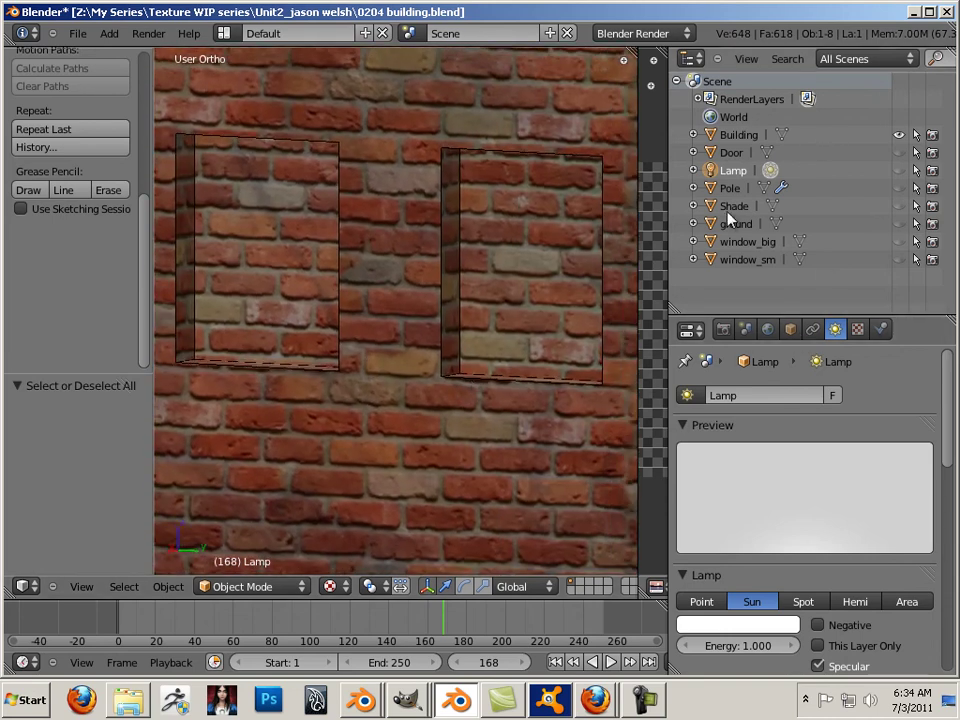
right_click(563, 311)
click(902, 329)
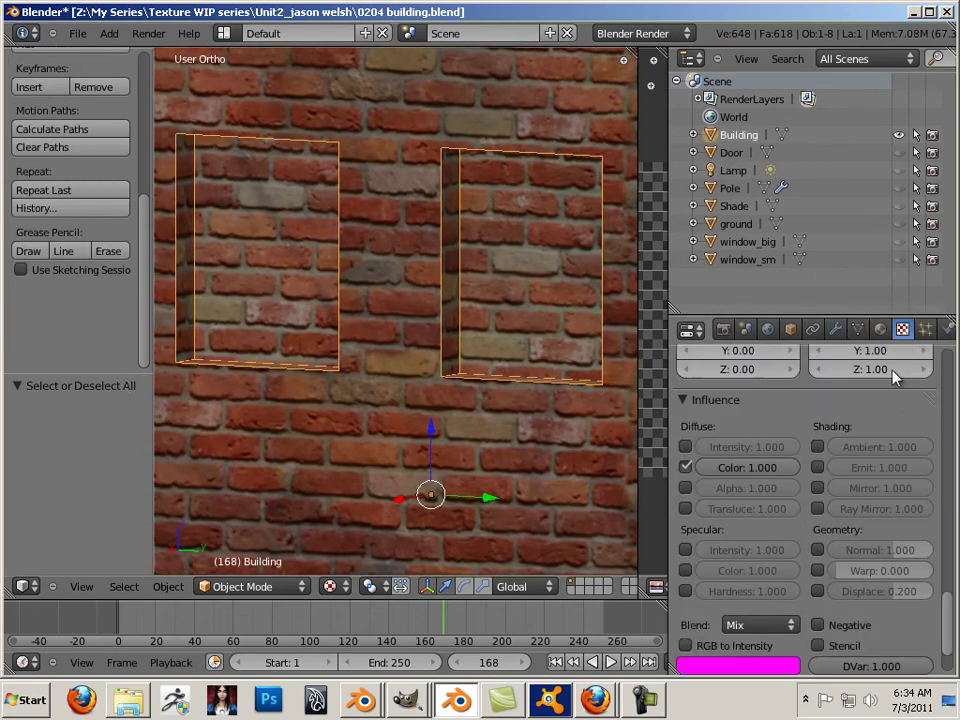
scroll(951, 561, up, 5)
scroll(951, 557, up, 2)
scroll(951, 553, up, 5)
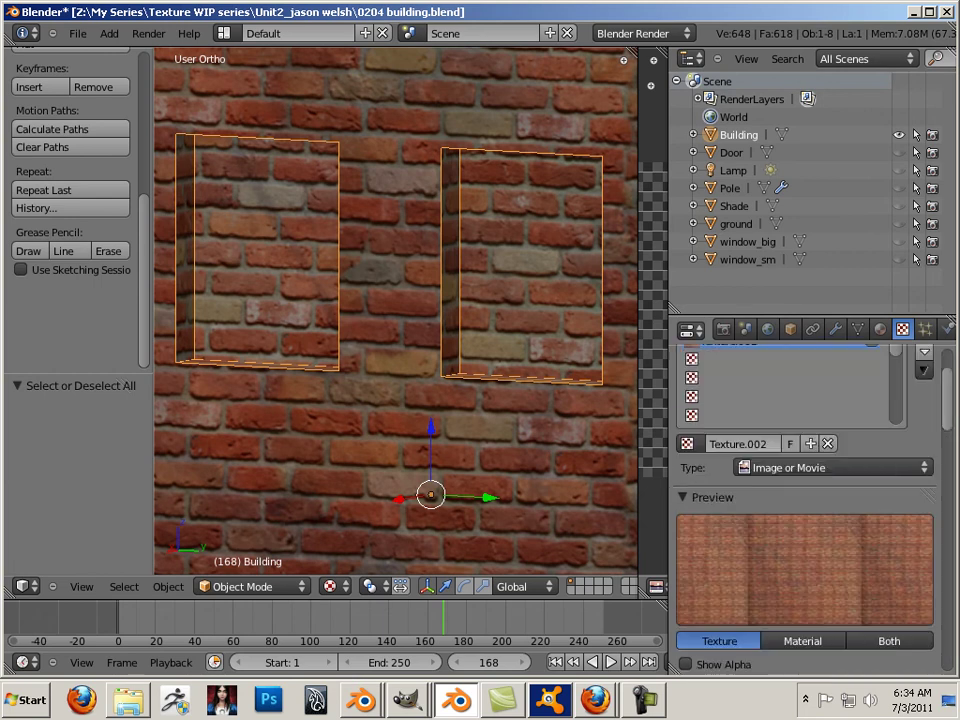
scroll(951, 553, up, 3)
click(752, 445)
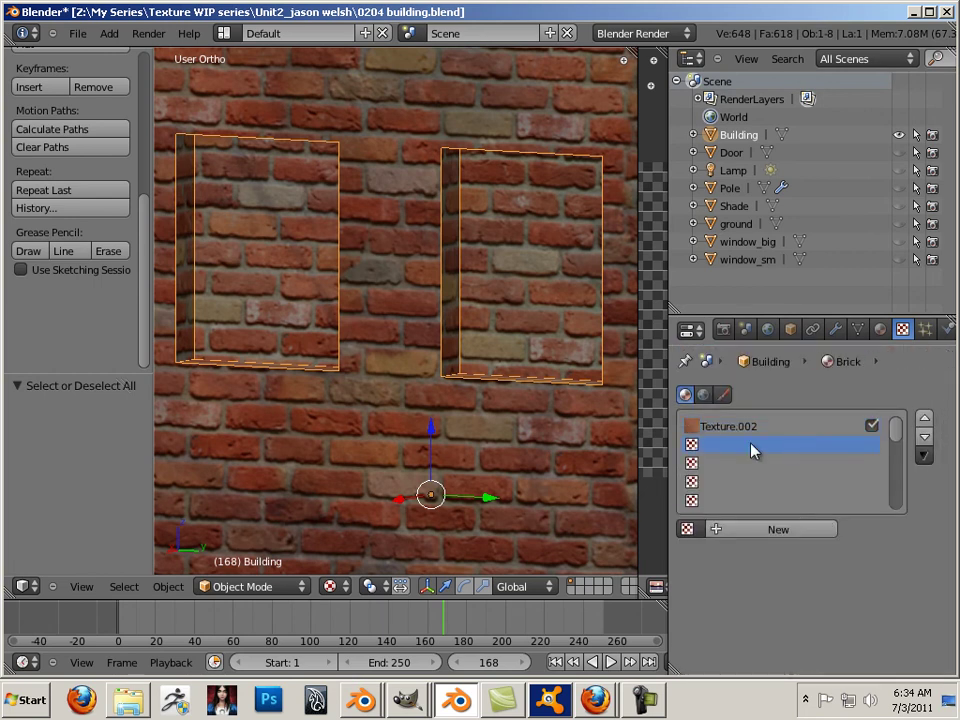
click(798, 532)
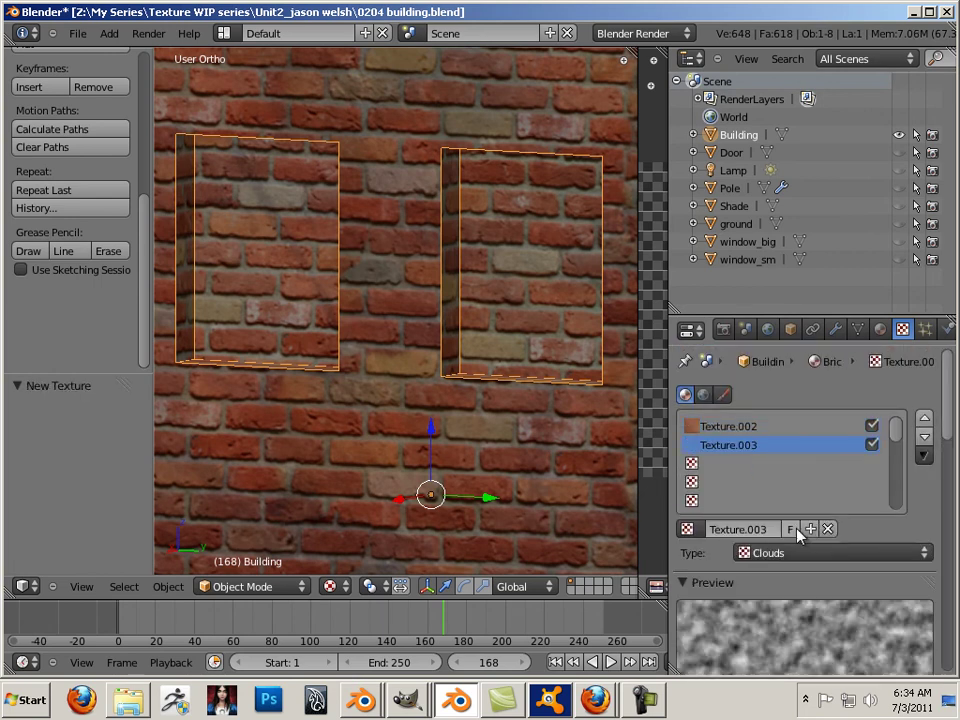
click(838, 555)
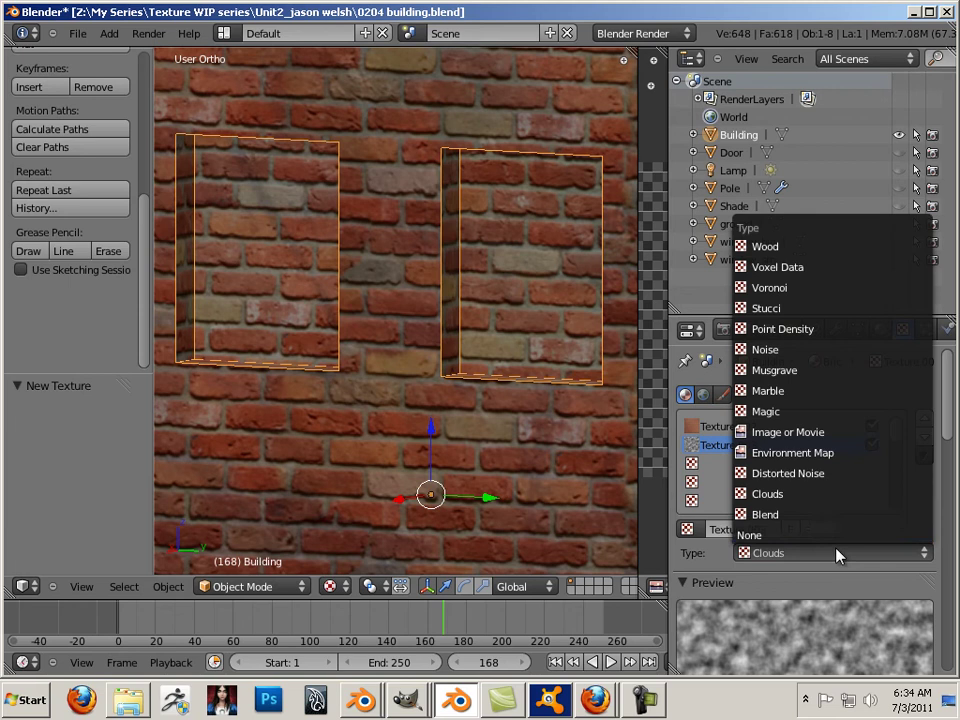
click(826, 436)
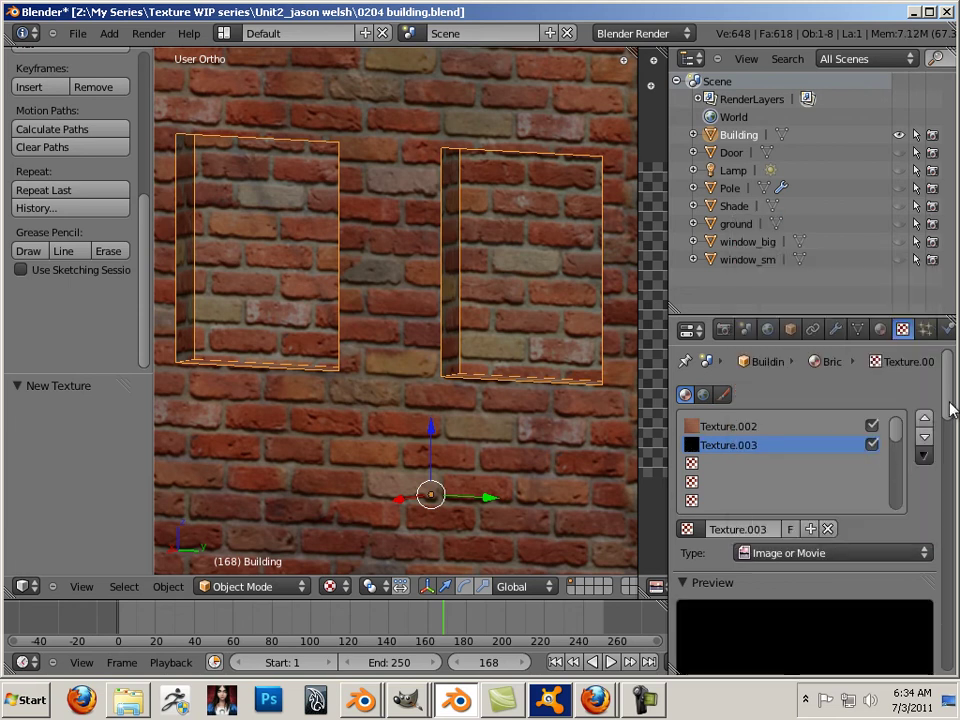
- Mark the texture as a tangent-space normal map and load brick_nm.tga
scroll(950, 416, down, 1)
scroll(952, 418, down, 4)
scroll(952, 418, down, 3)
scroll(952, 418, down, 1)
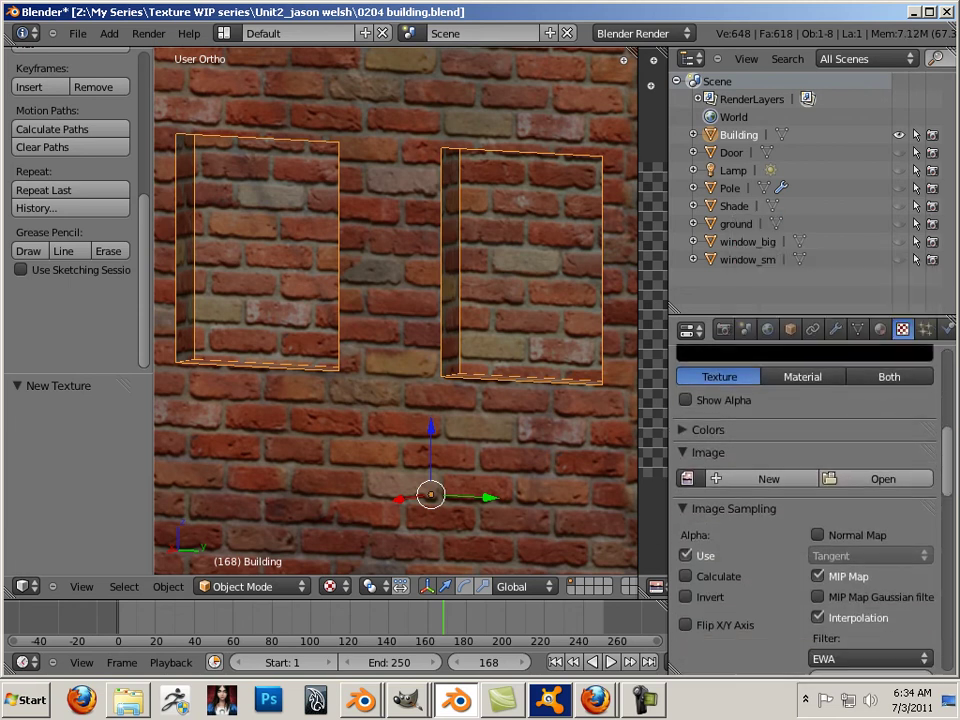
scroll(952, 418, down, 1)
click(817, 514)
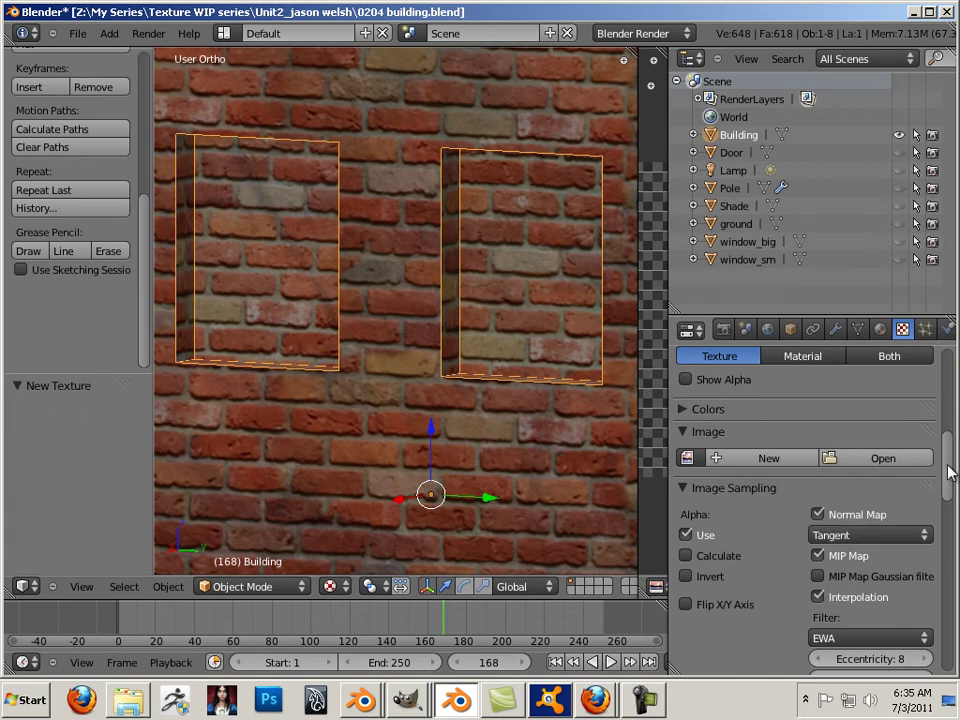
scroll(952, 510, down, 4)
scroll(952, 510, down, 2)
scroll(952, 510, down, 2)
scroll(952, 490, up, 1)
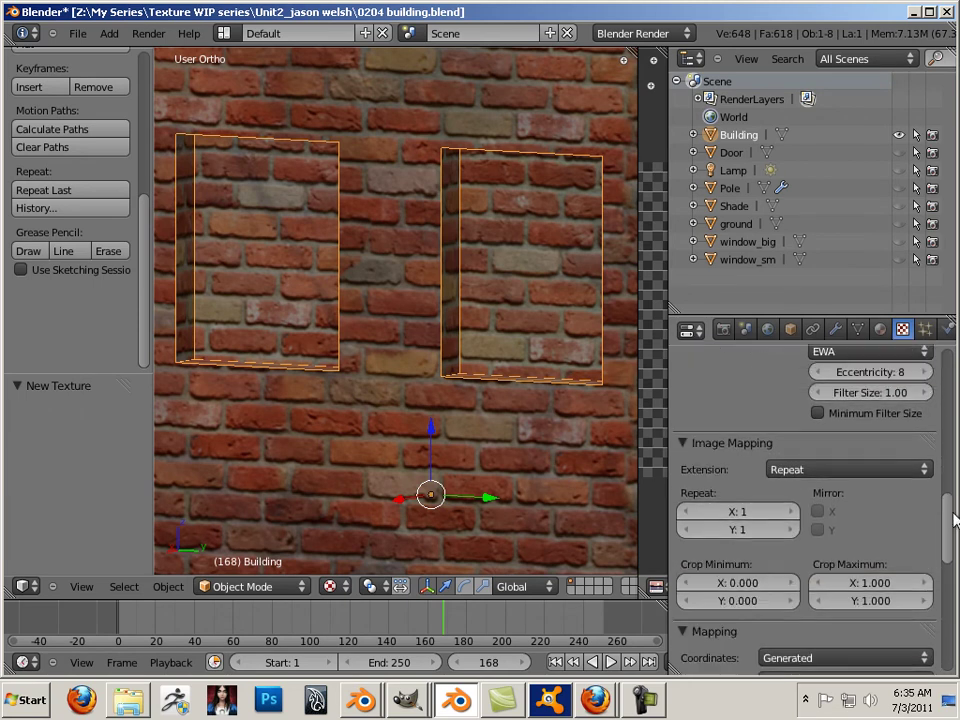
scroll(952, 470, up, 6)
click(897, 462)
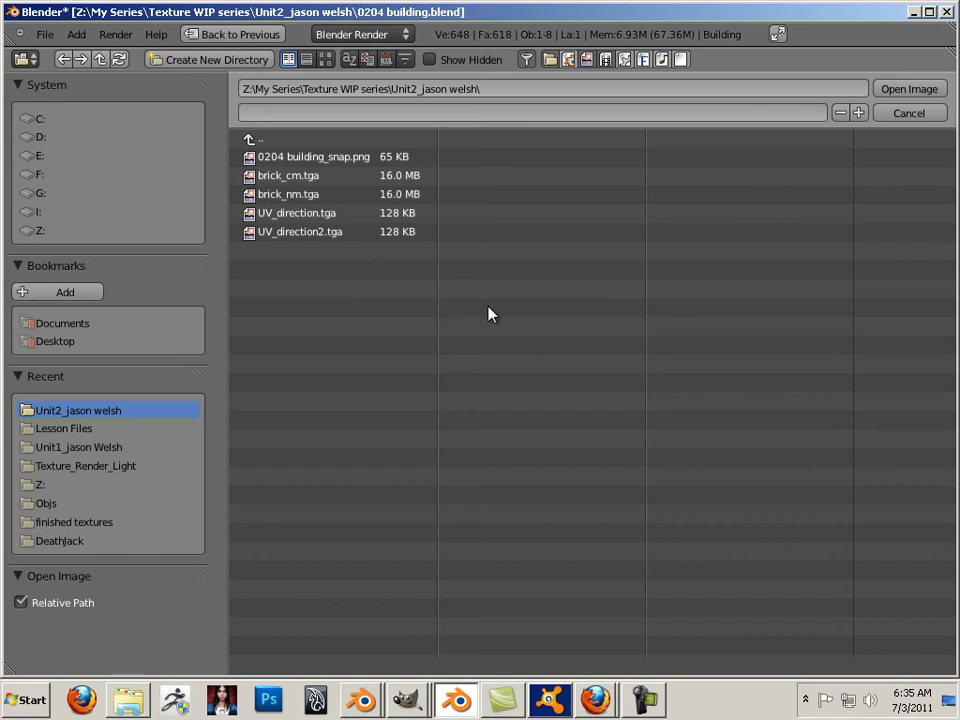
click(301, 204)
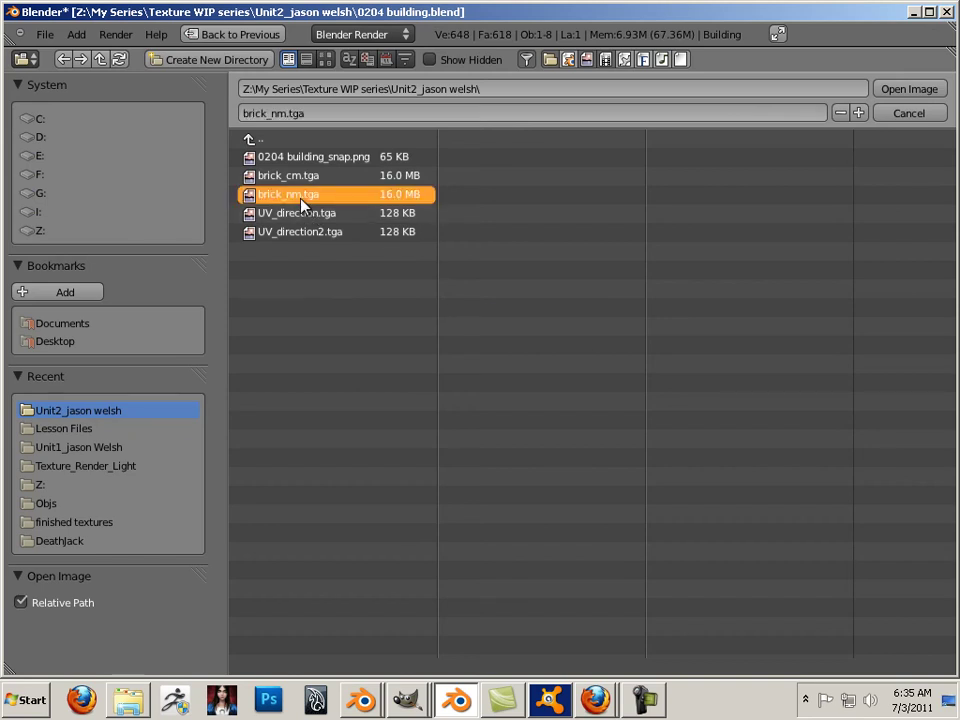
double_click(301, 204)
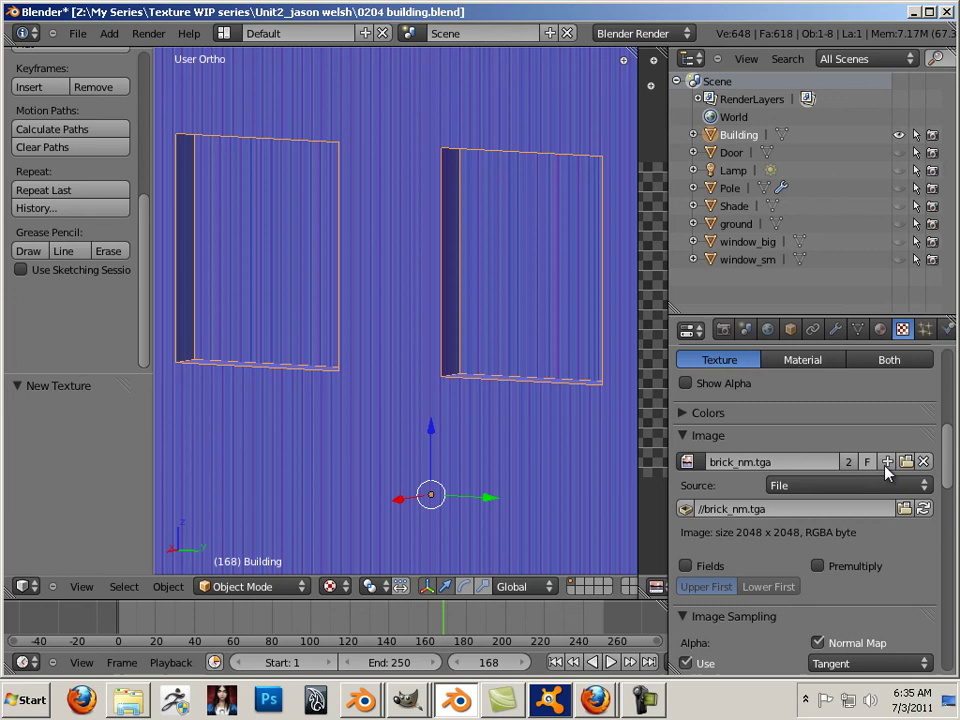
- Set the brick_nm.tga texture's mapping coordinates to UV
scroll(947, 484, down, 3)
scroll(950, 510, down, 2)
scroll(950, 530, down, 2)
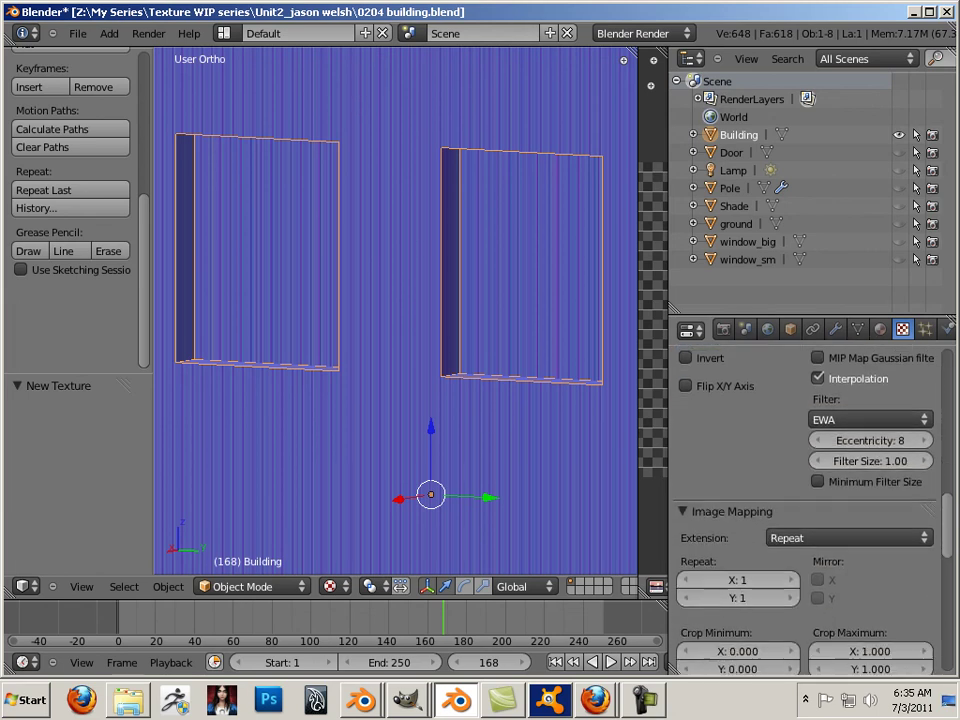
scroll(945, 535, down, 2)
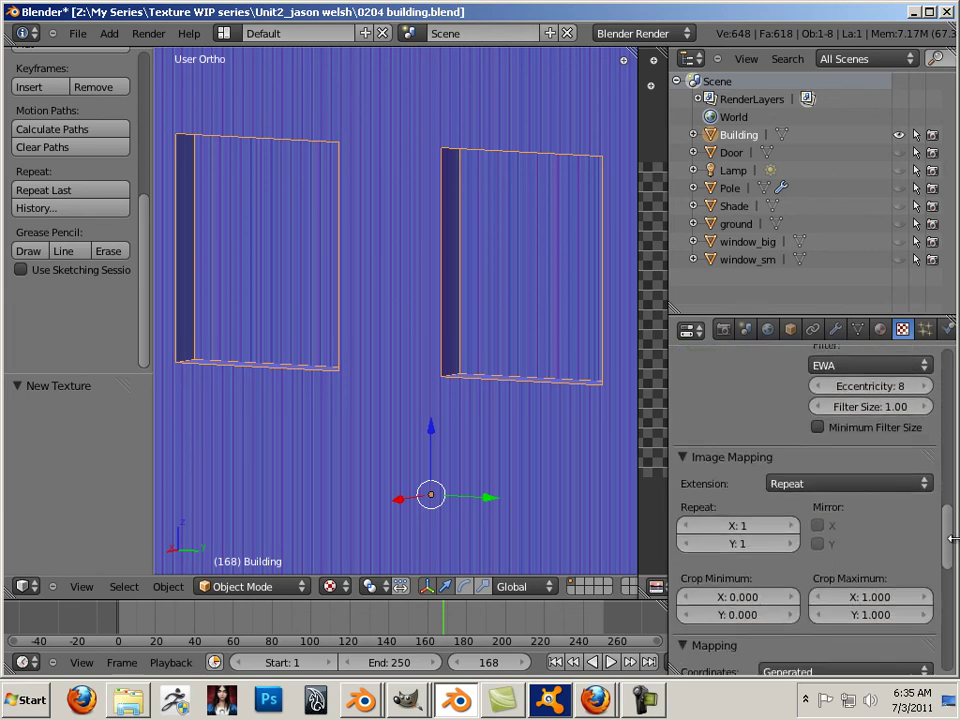
scroll(950, 538, down, 3)
click(836, 478)
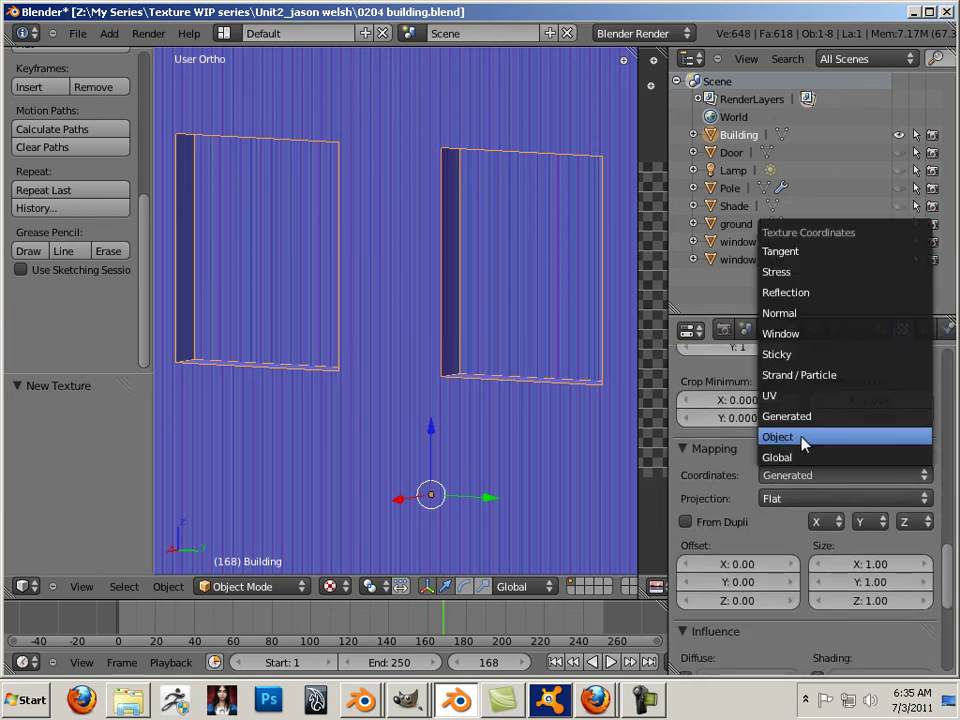
click(790, 396)
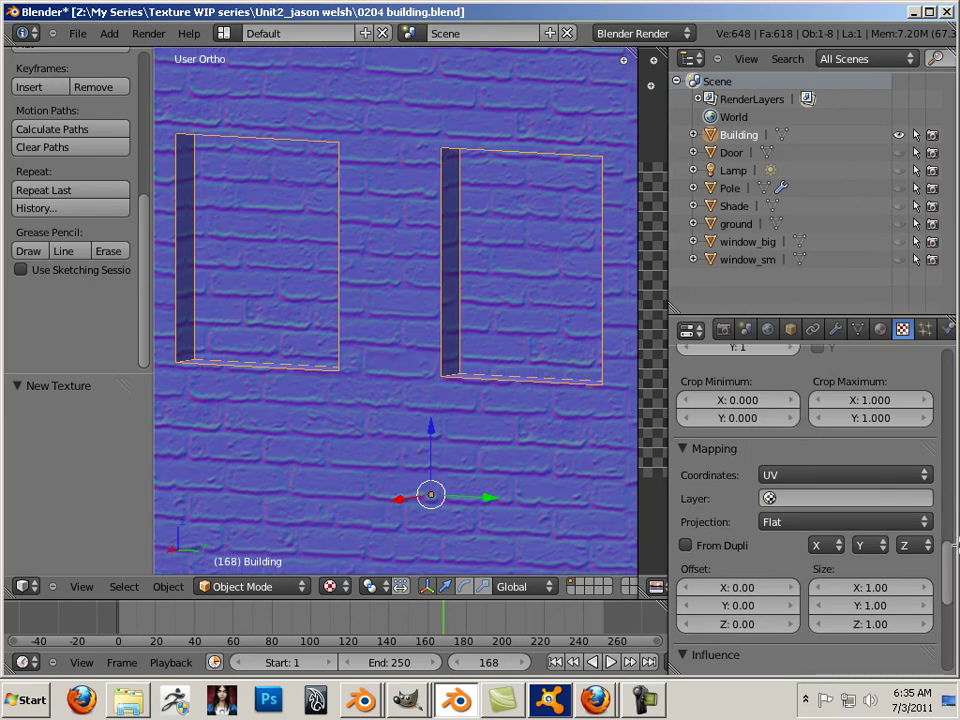
- Switch the texture's influence from Diffuse Color to Geometry Normal
scroll(945, 560, down, 3)
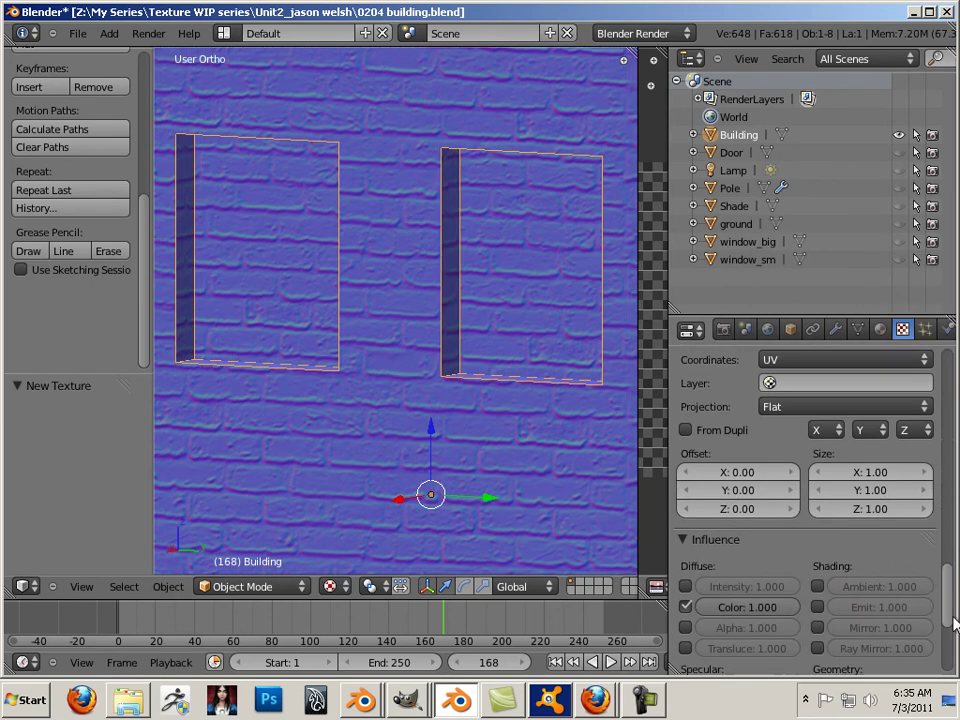
scroll(950, 620, down, 4)
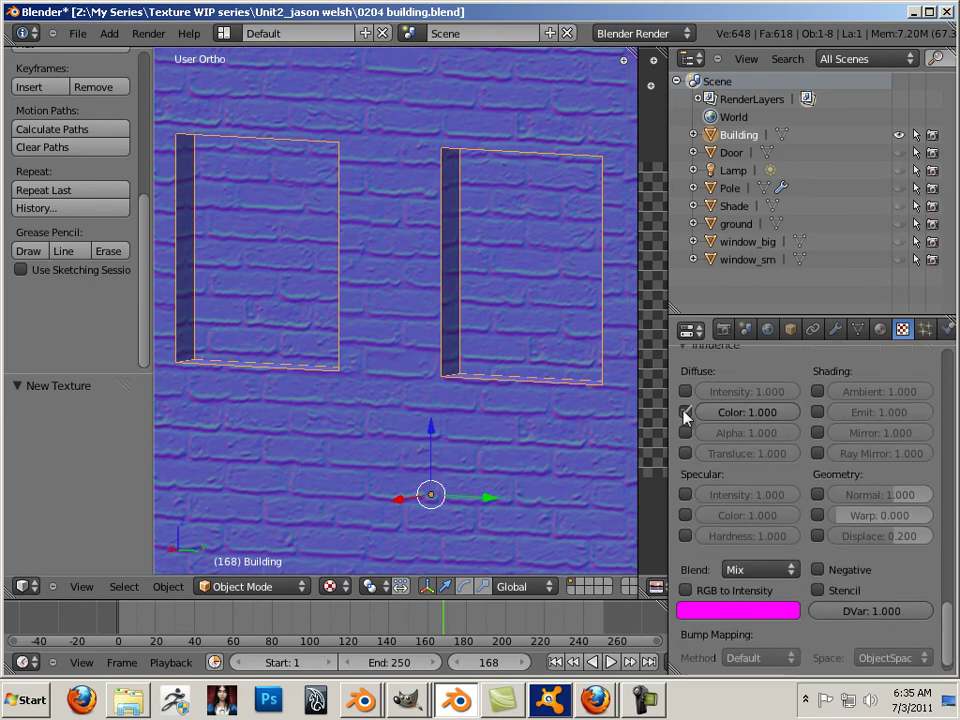
click(684, 411)
click(817, 495)
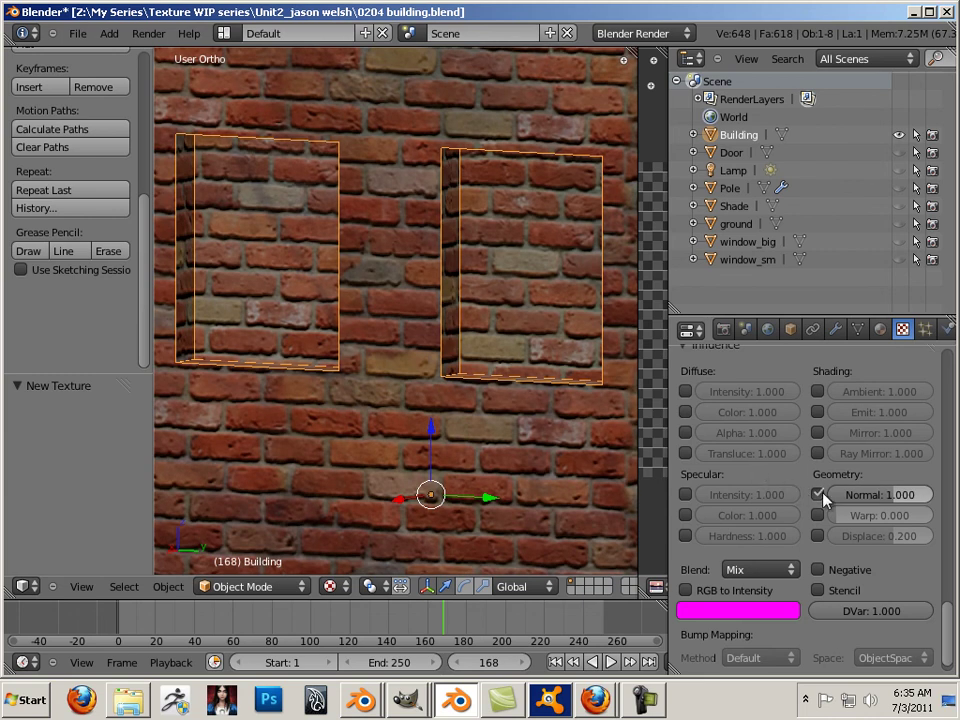
click(820, 494)
click(818, 494)
mouse_move(899, 497)
mouse_down()
mouse_move(936, 508)
mouse_move(913, 505)
mouse_up()
scroll(758, 455, down, 1)
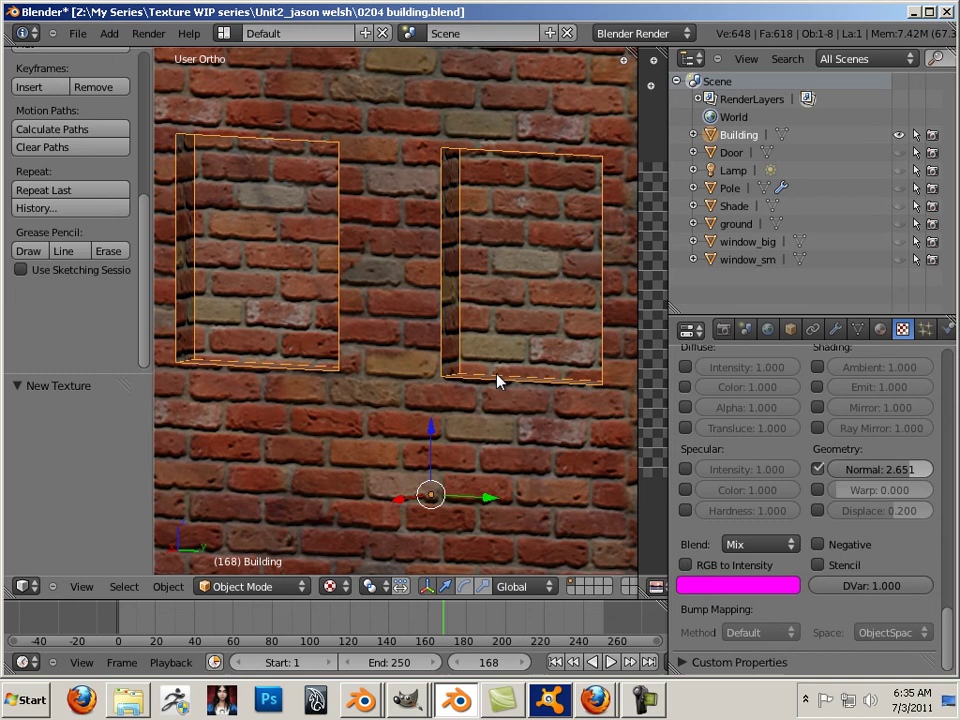
scroll(580, 405, down, 3)
middle_drag(587, 403, 489, 401)
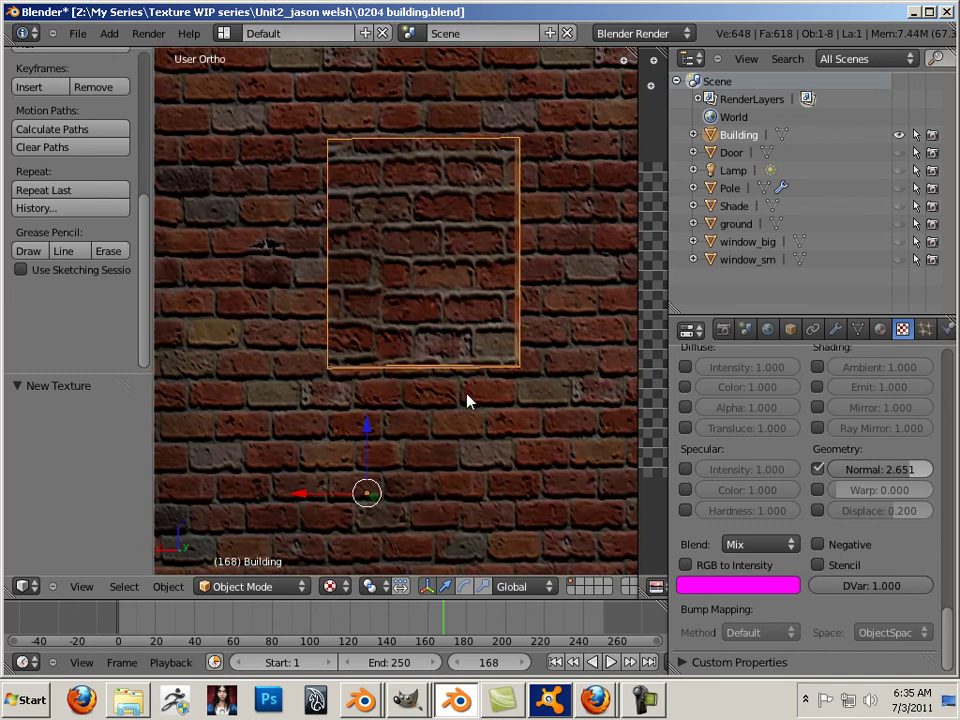
scroll(467, 399, down, 3)
middle_drag(292, 364, 450, 368)
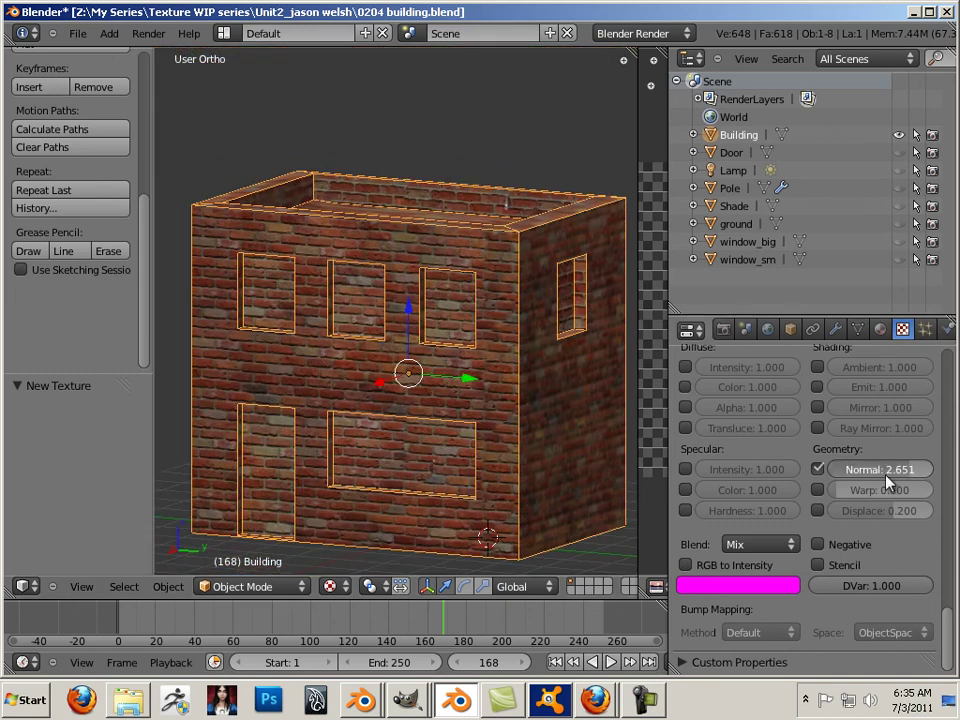
click(890, 474)
text(1)
key(Return)
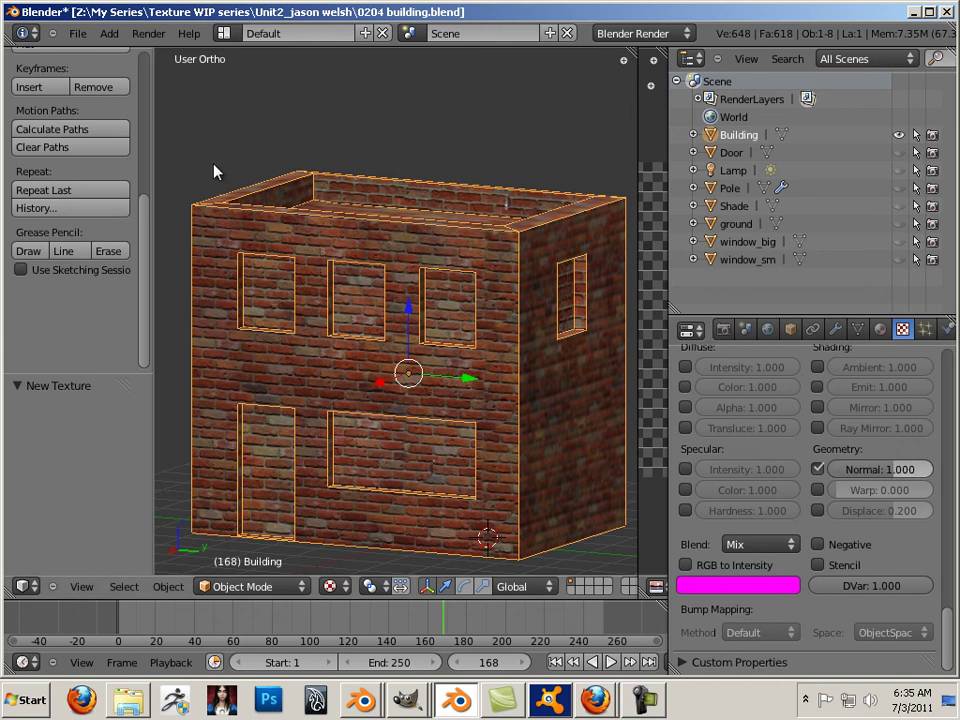
mouse_move(215, 172)
middle_down()
mouse_move(251, 180)
mouse_move(199, 193)
mouse_move(366, 240)
mouse_move(371, 253)
mouse_move(381, 223)
mouse_move(433, 247)
mouse_move(422, 263)
middle_up()
scroll(433, 247, up, 3)
scroll(433, 247, down, 1)
scroll(484, 257, down, 3)
scroll(493, 261, down, 1)
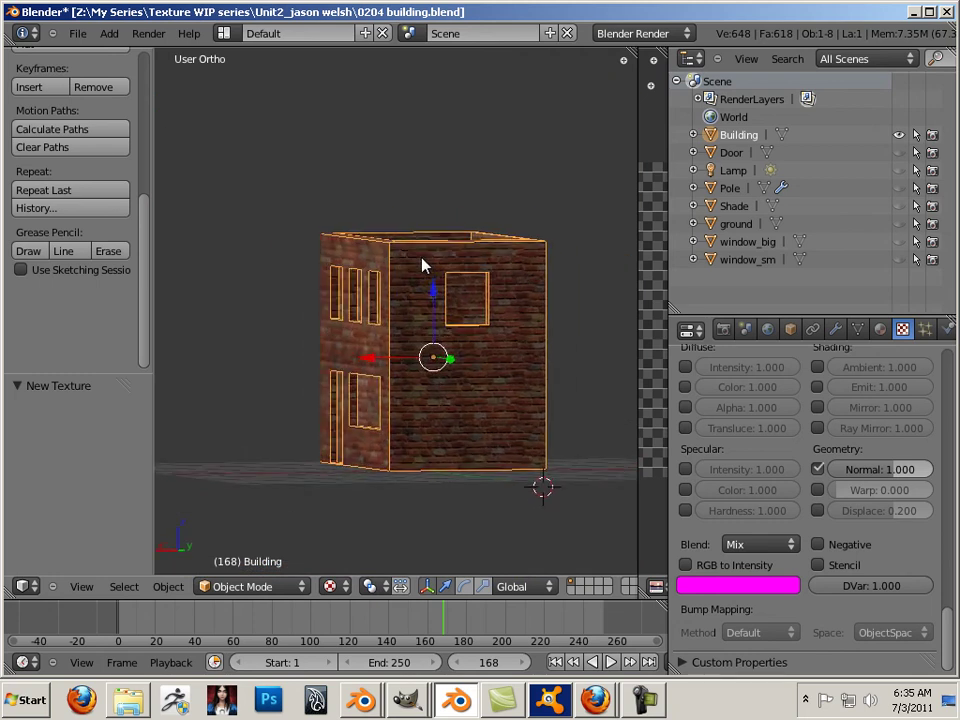
scroll(422, 265, up, 3)
mouse_move(476, 300)
middle_down()
mouse_move(514, 249)
mouse_move(474, 257)
middle_up()
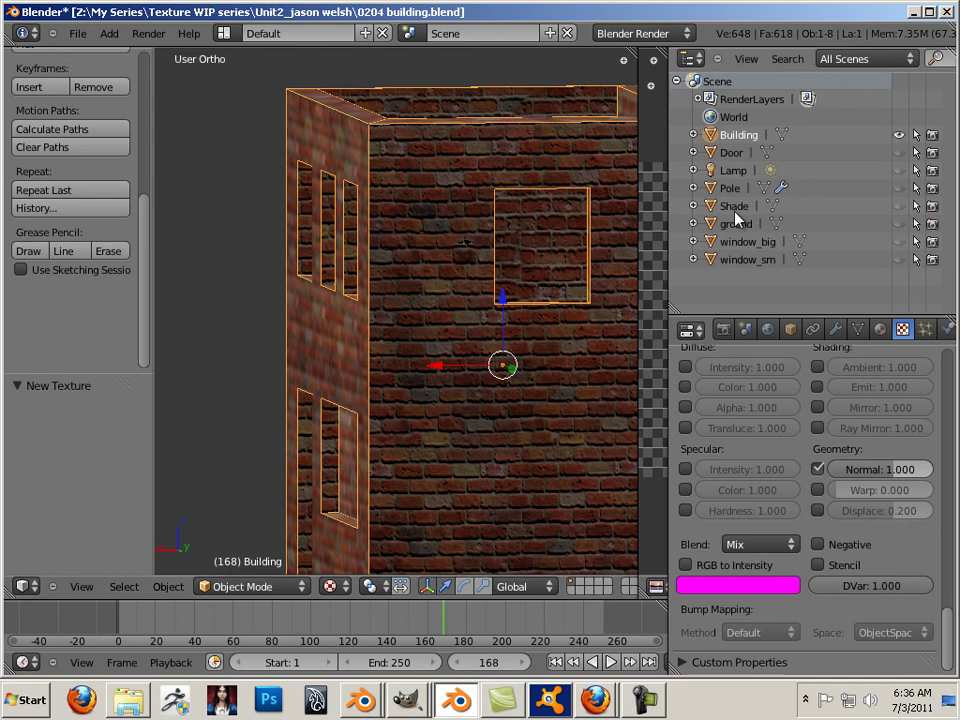
- Change the lamp type from Sun to Point
click(726, 174)
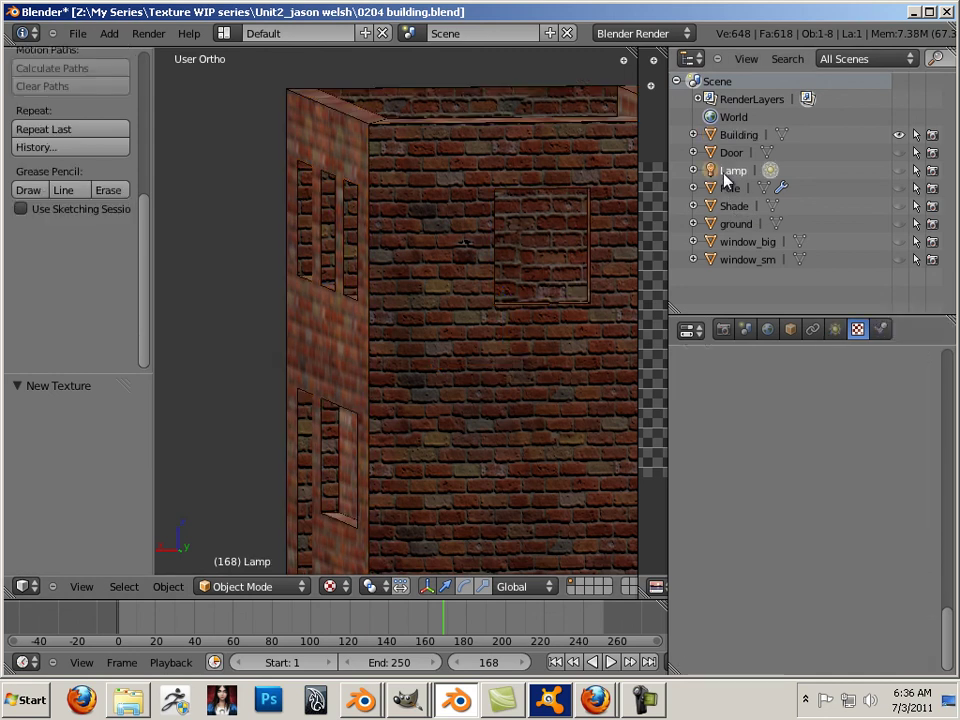
click(836, 331)
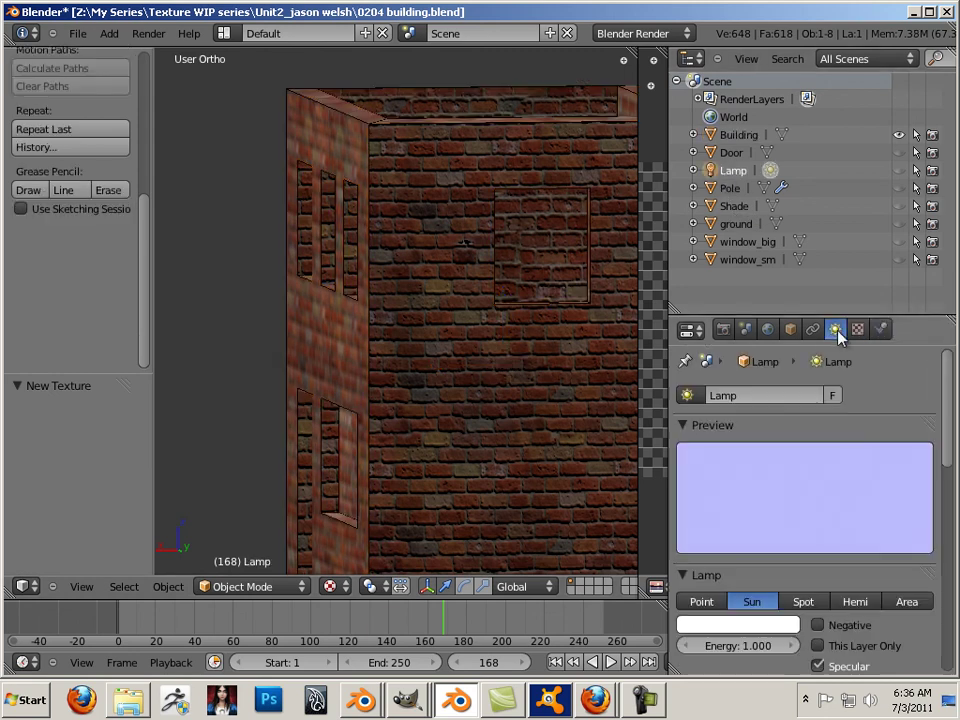
click(716, 602)
scroll(525, 450, down, 2)
scroll(523, 444, down, 2)
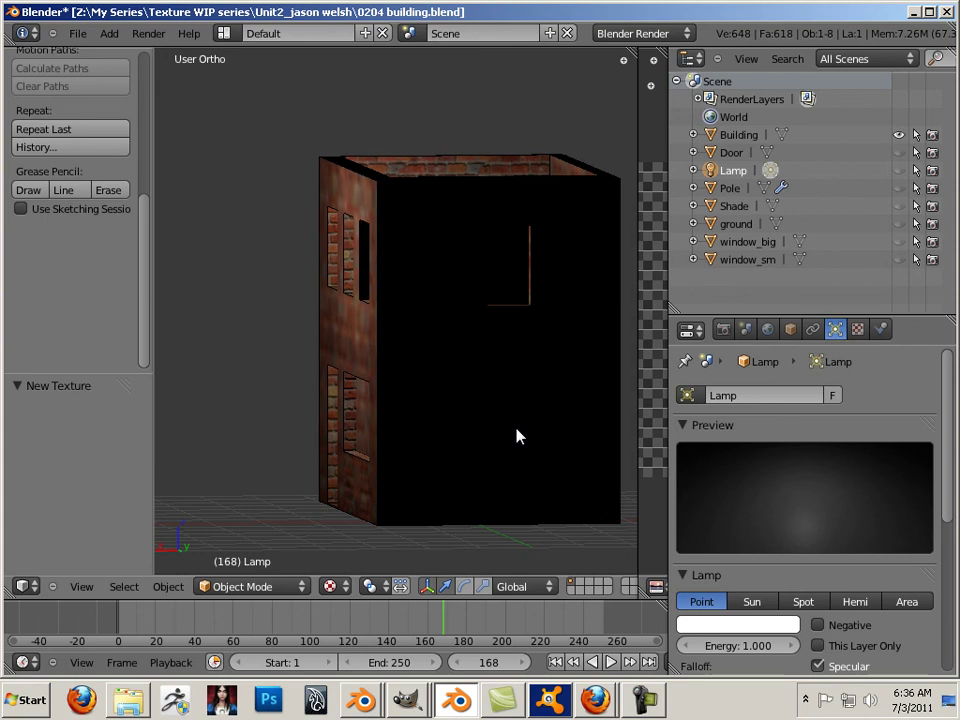
scroll(516, 435, down, 2)
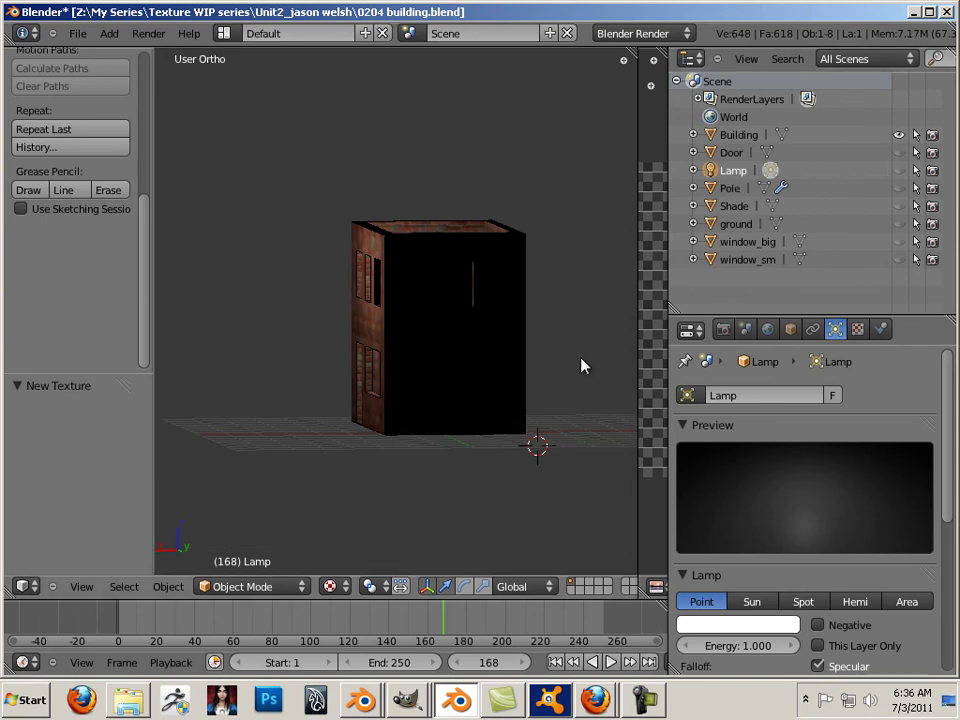
scroll(250, 205, down, 3)
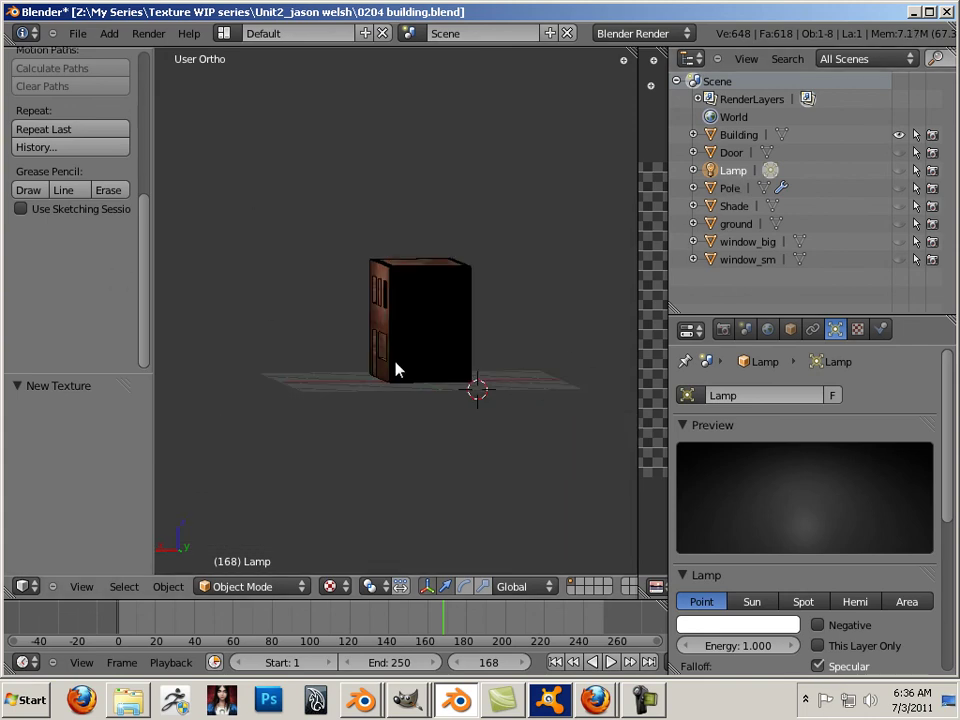
- Unhide the point lamp and move it just in front of the brick wall
mouse_move(380, 435)
middle_down()
mouse_move(403, 446)
mouse_move(396, 476)
middle_up()
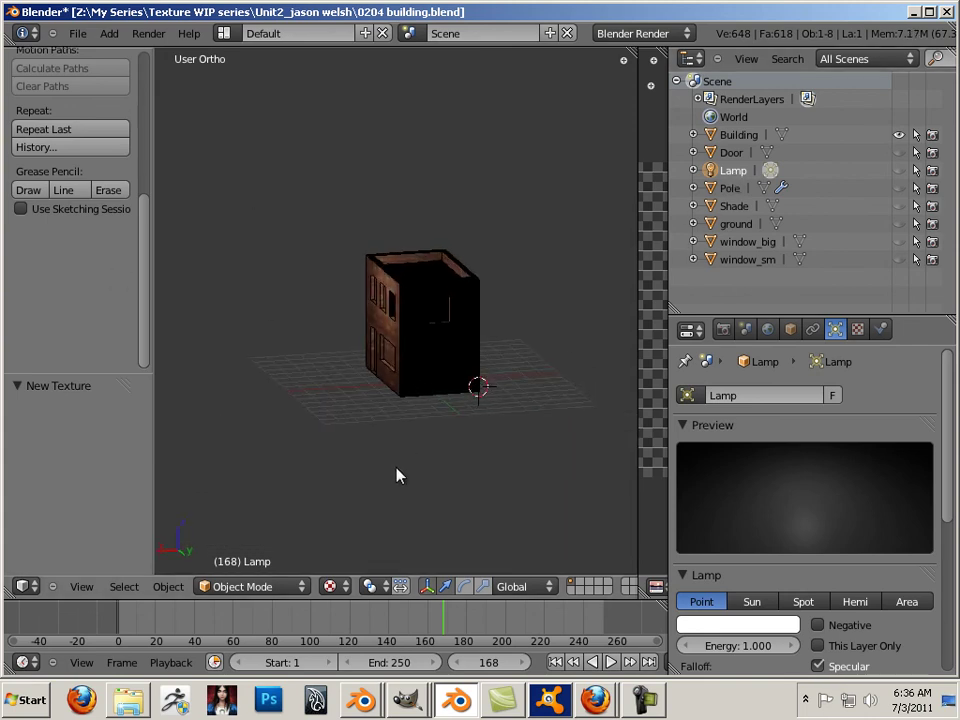
click(898, 170)
mouse_move(305, 295)
mouse_down()
mouse_move(238, 294)
mouse_move(274, 300)
mouse_up()
mouse_move(274, 300)
middle_down()
mouse_move(306, 407)
mouse_move(422, 385)
middle_up()
scroll(422, 385, up, 8)
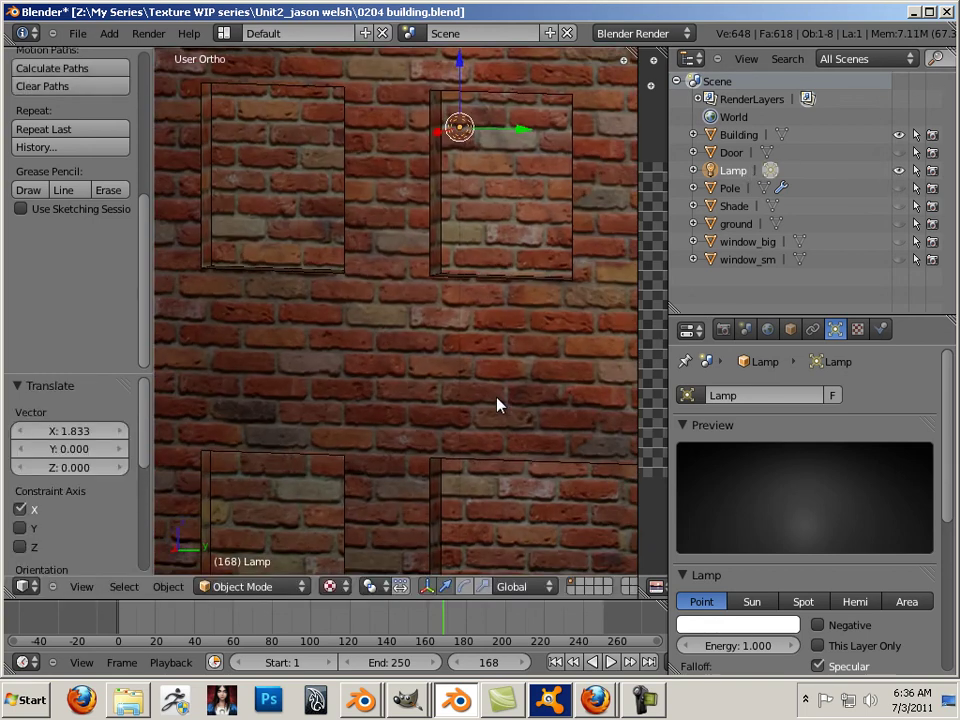
key(g)
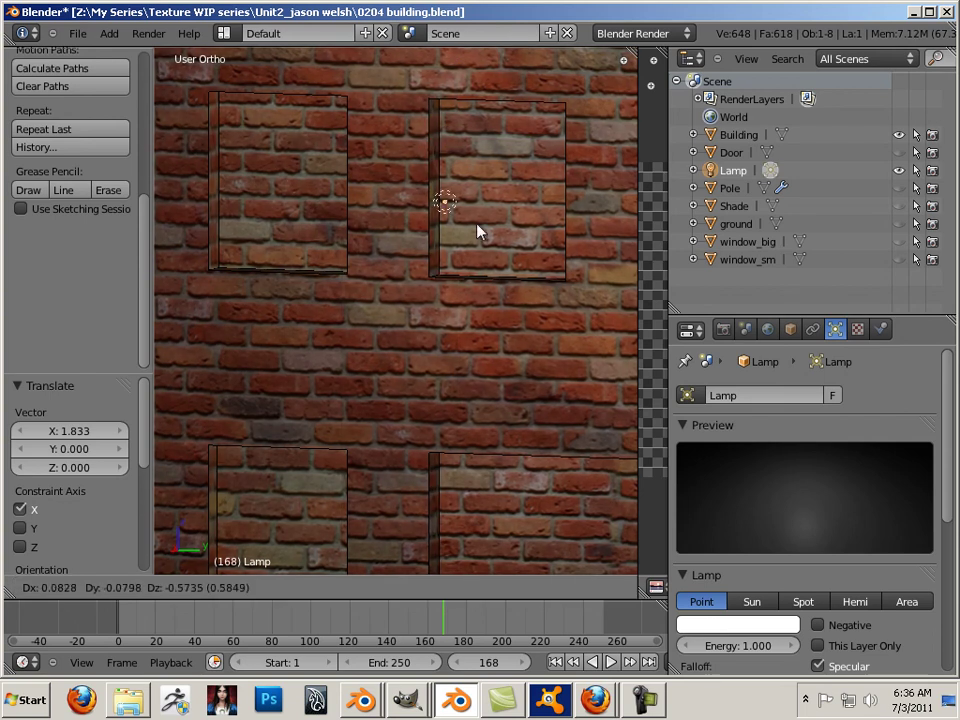
click(261, 358)
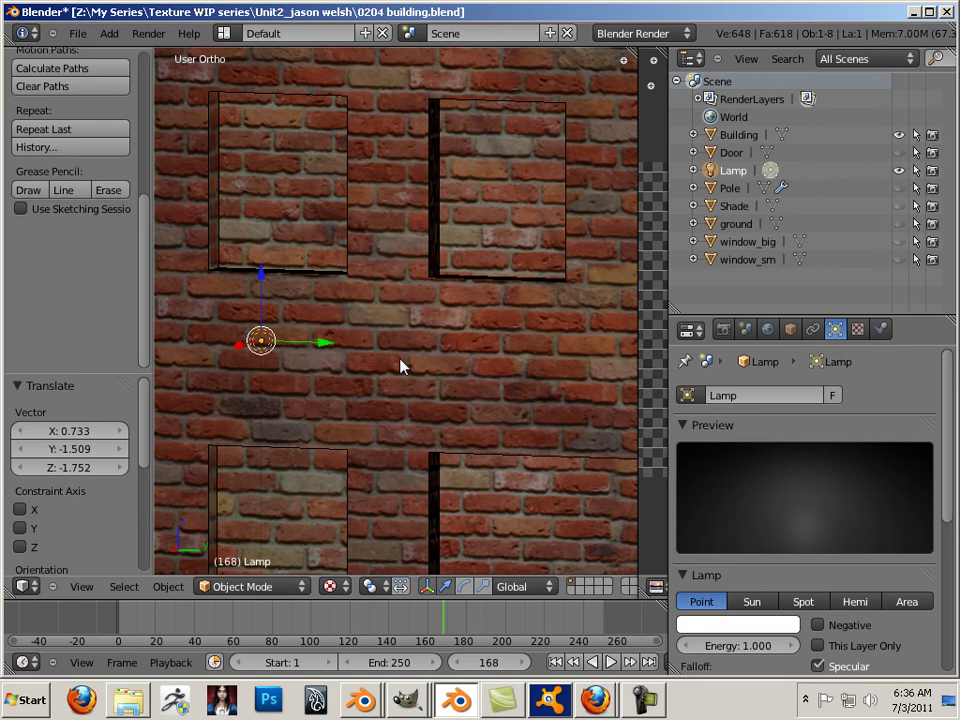
key(Right)
key(Right)
key(Right)
right_click(560, 345)
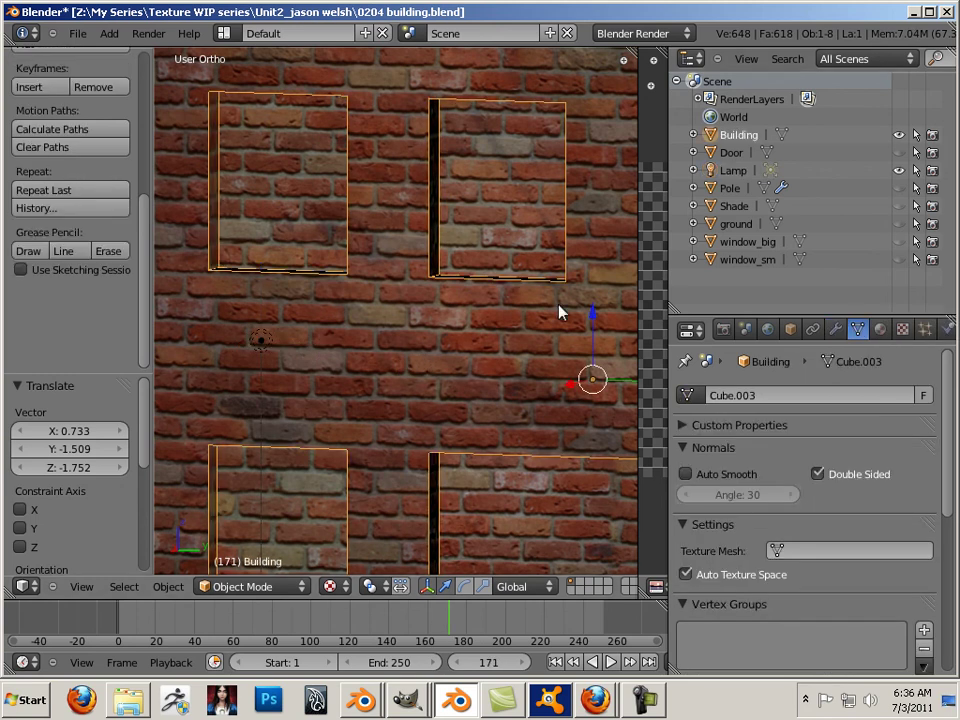
- Enter Edit Mode on Building and orbit to reveal its dark right side wall
key(Tab)
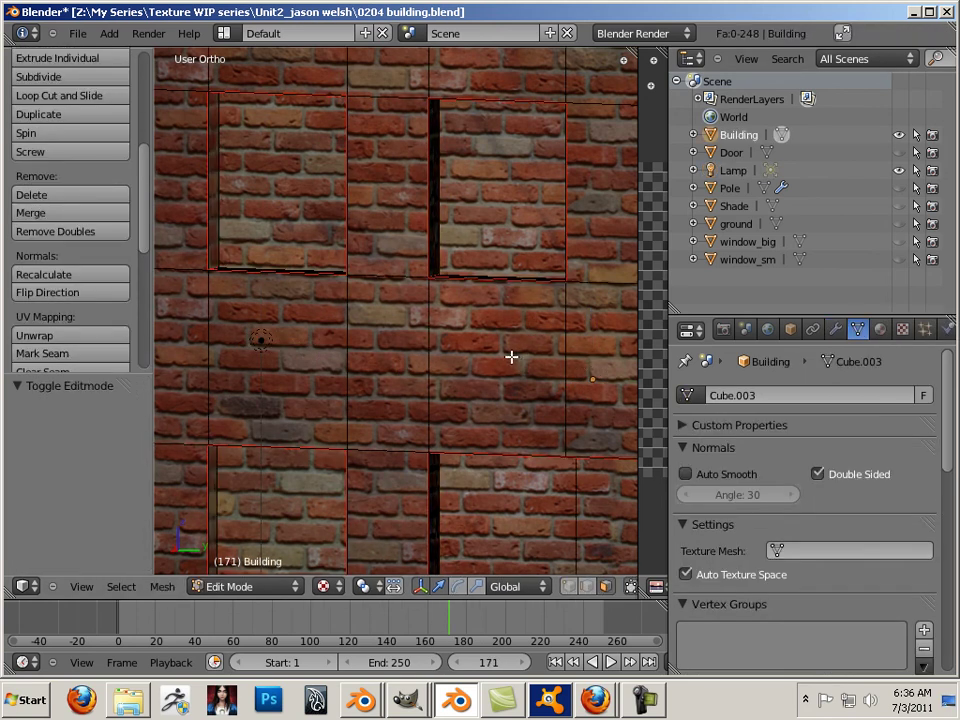
scroll(511, 357, down, 5)
scroll(356, 336, down, 2)
scroll(407, 345, down, 1)
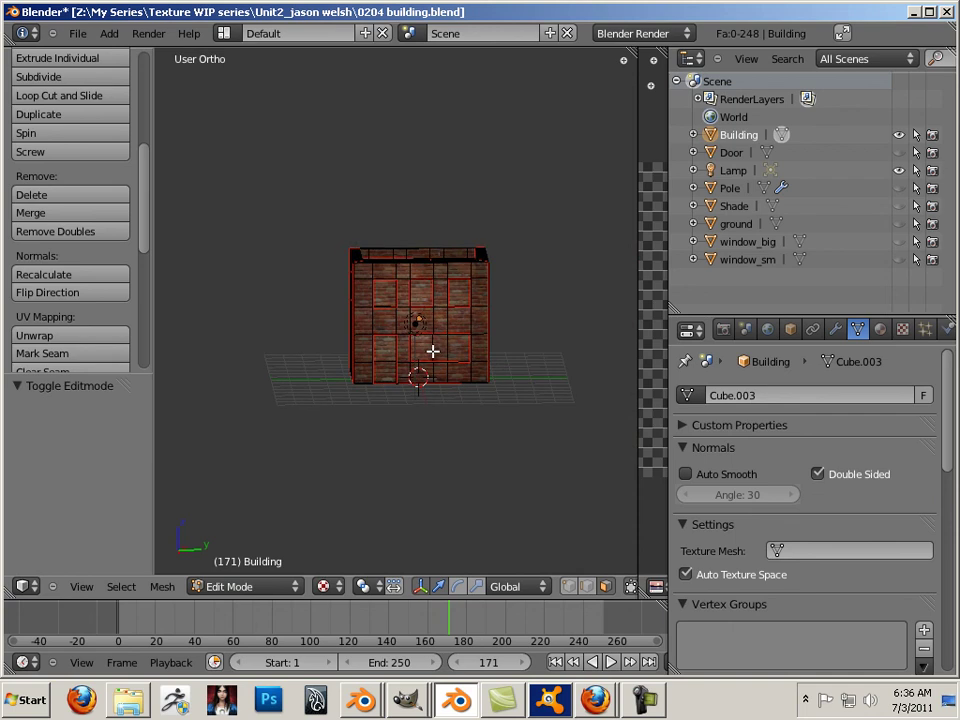
mouse_move(548, 405)
middle_down()
mouse_move(493, 399)
mouse_move(487, 416)
middle_up()
scroll(551, 414, up, 6)
scroll(534, 411, down, 5)
scroll(510, 409, up, 3)
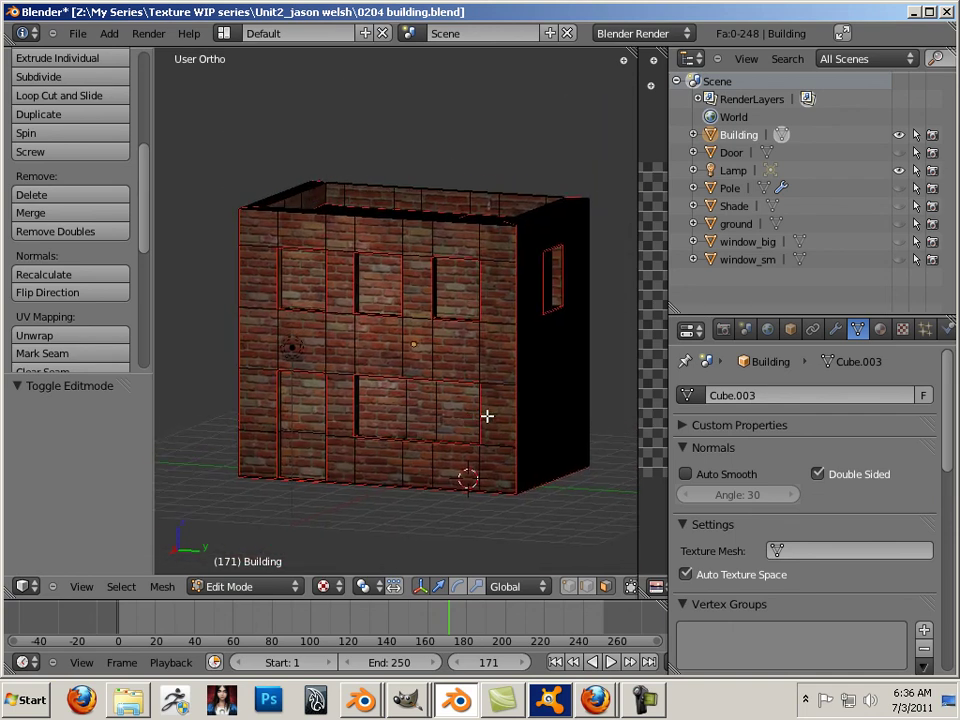
middle_drag(586, 476, 470, 500)
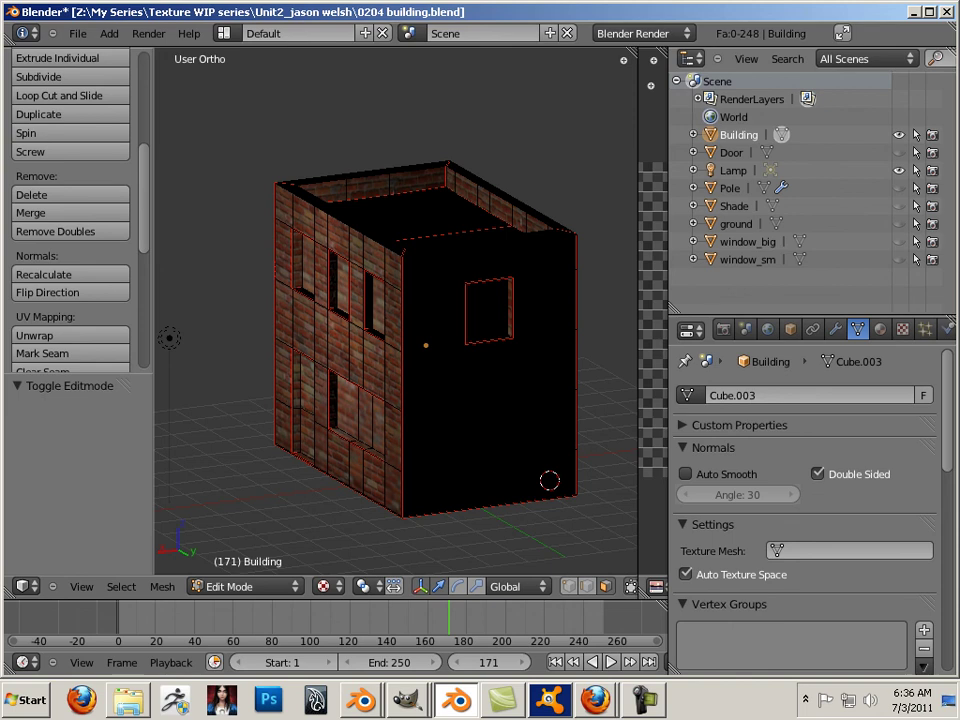